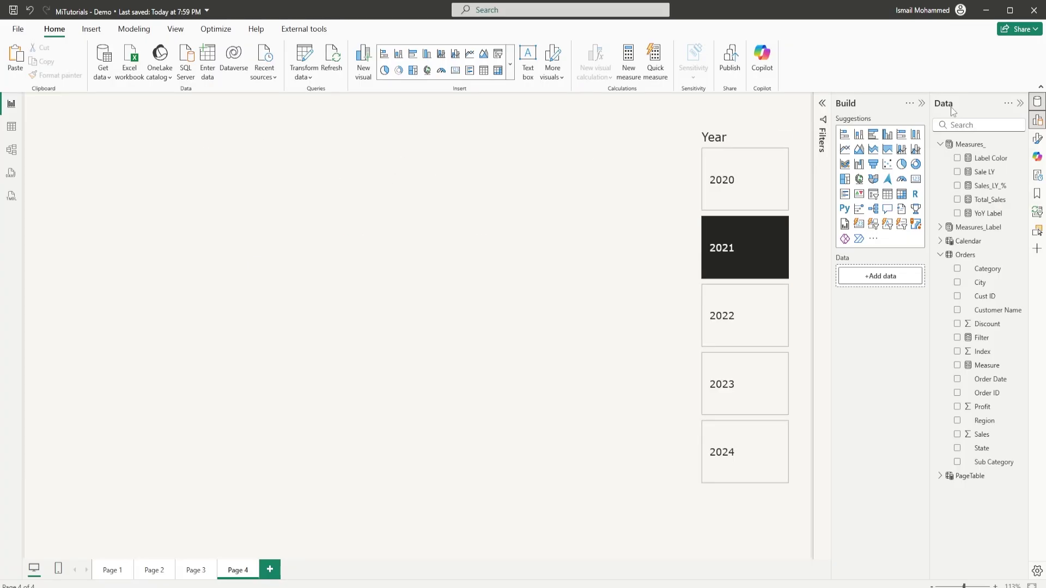
Insert a widened clustered bar chart with Category on its Y-axis
{"action": "left_click", "coordinate": [872, 134]}
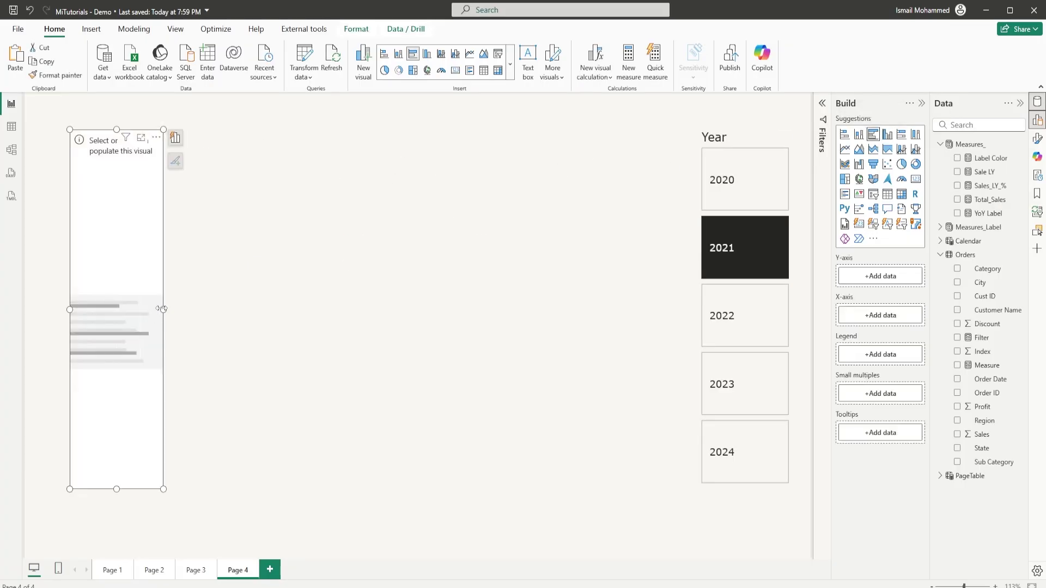
{"action": "left_click_drag", "start_coordinate": [163, 309], "coordinate": [582, 326]}
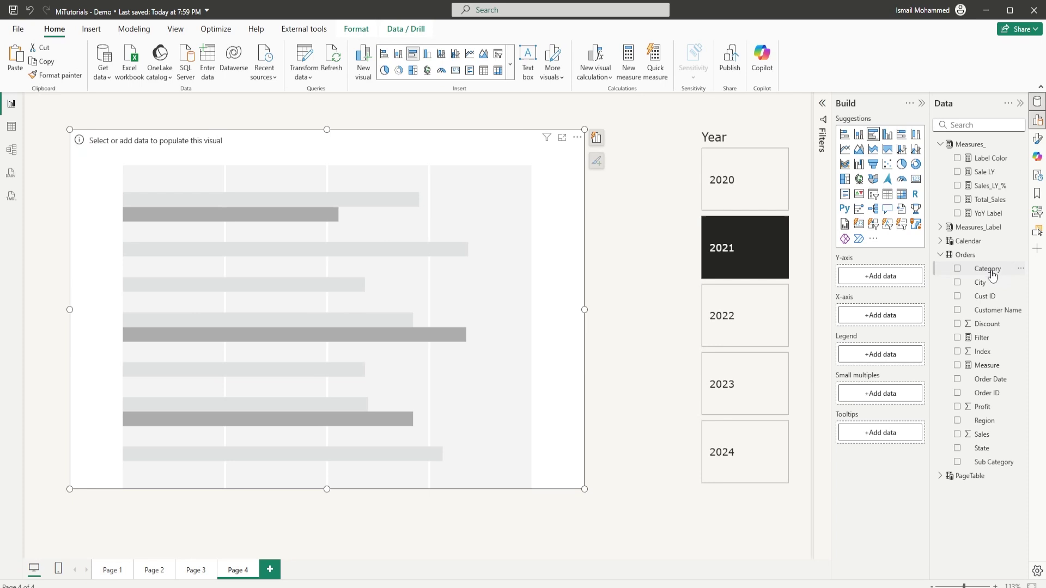
{"action": "left_click_drag", "start_coordinate": [988, 270], "coordinate": [893, 280]}
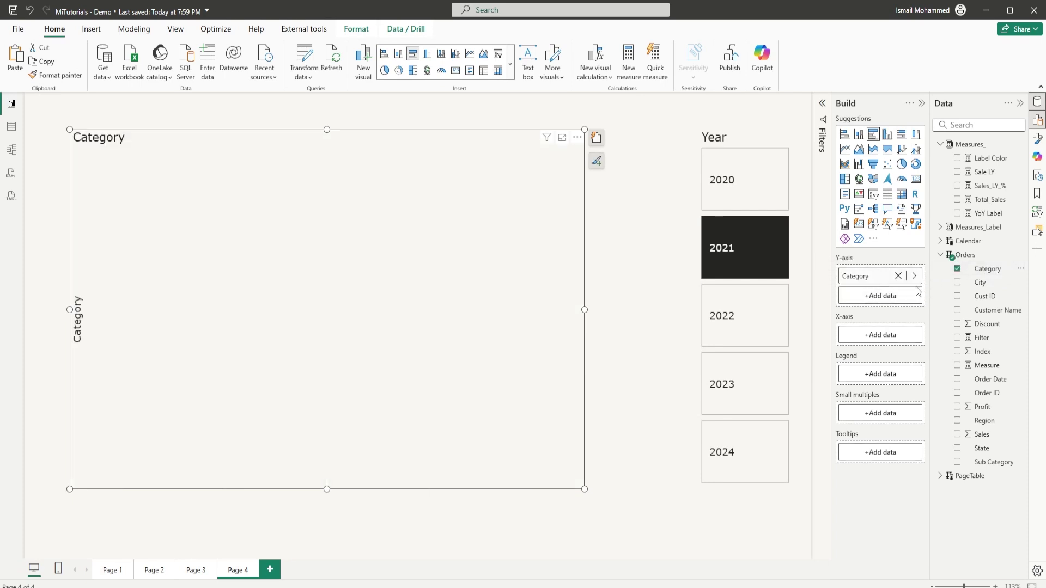
Review the Total_Sales and Sales_LY_% formulas and plot Total_Sales on the X-axis
{"action": "left_click", "coordinate": [990, 199]}
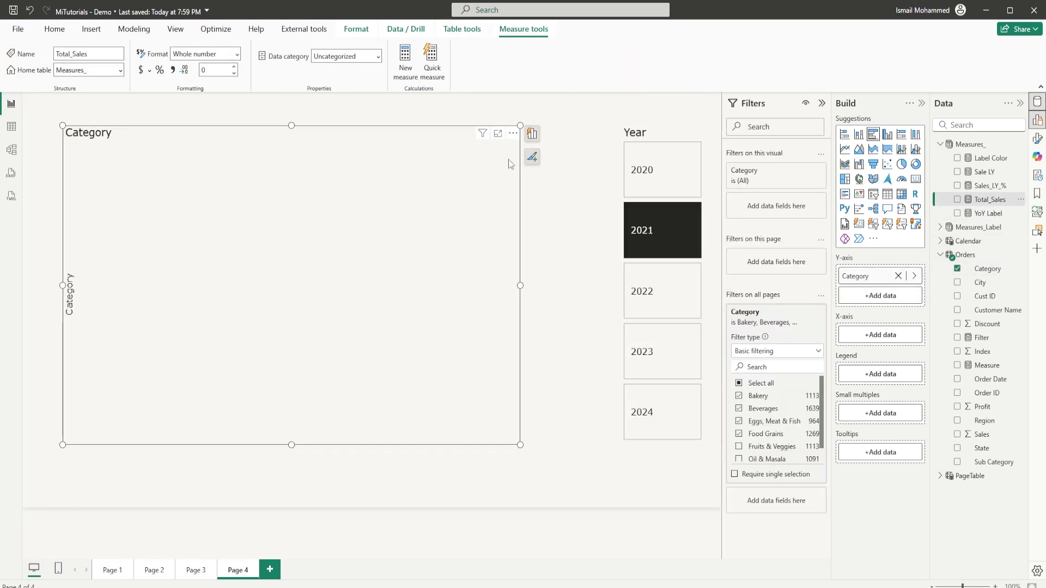
{"action": "left_click", "coordinate": [988, 185]}
{"action": "left_click", "coordinate": [989, 199]}
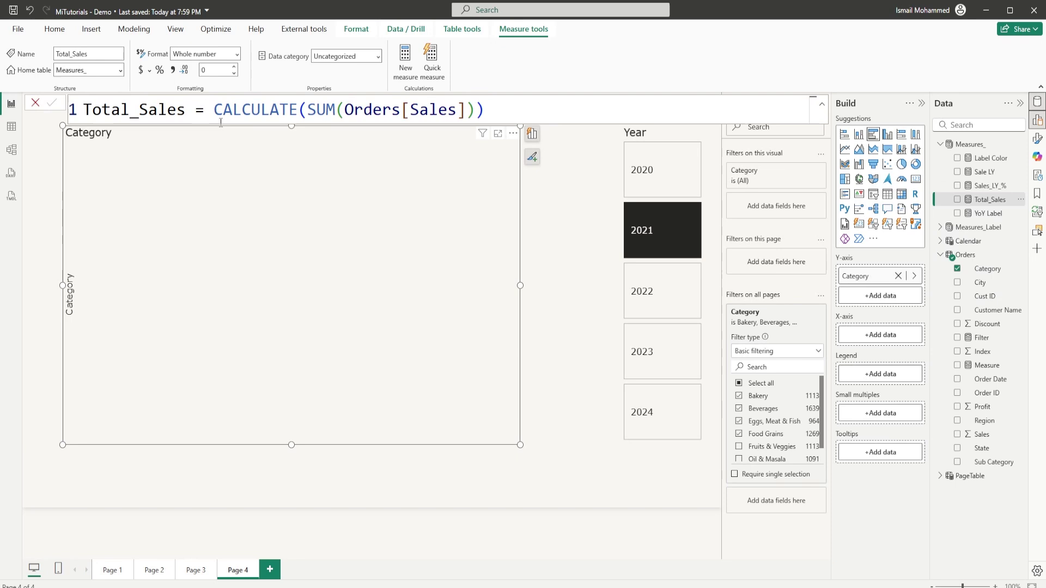
{"action": "left_click_drag", "start_coordinate": [215, 112], "coordinate": [485, 112]}
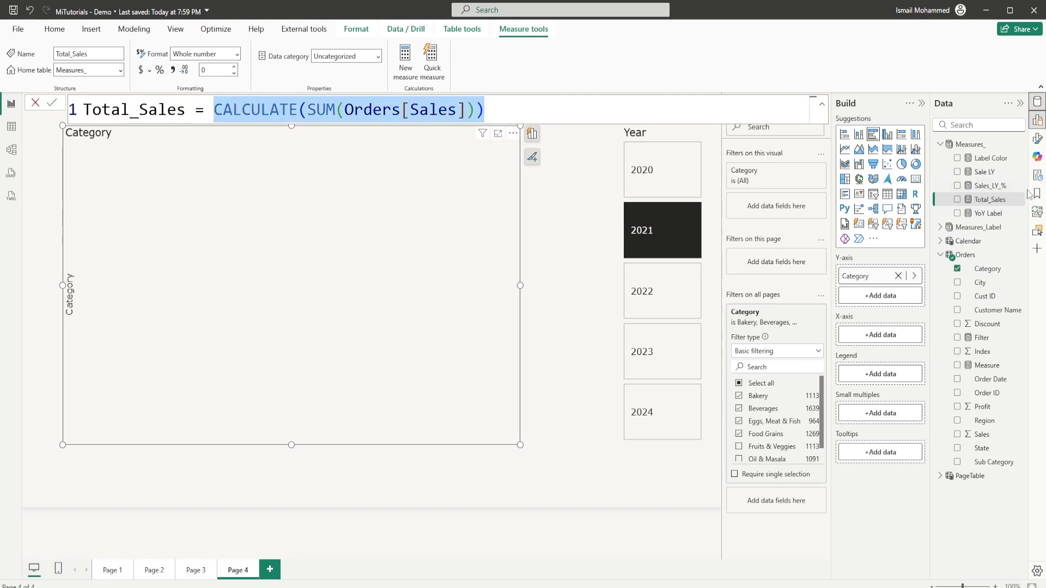
{"action": "left_click_drag", "start_coordinate": [997, 201], "coordinate": [870, 334]}
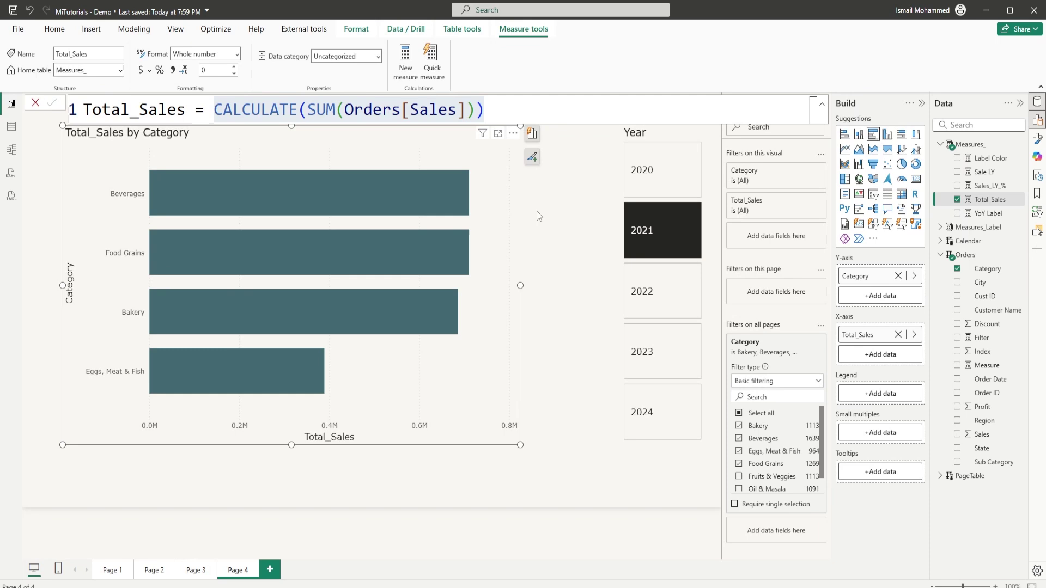
{"action": "left_click", "coordinate": [488, 243]}
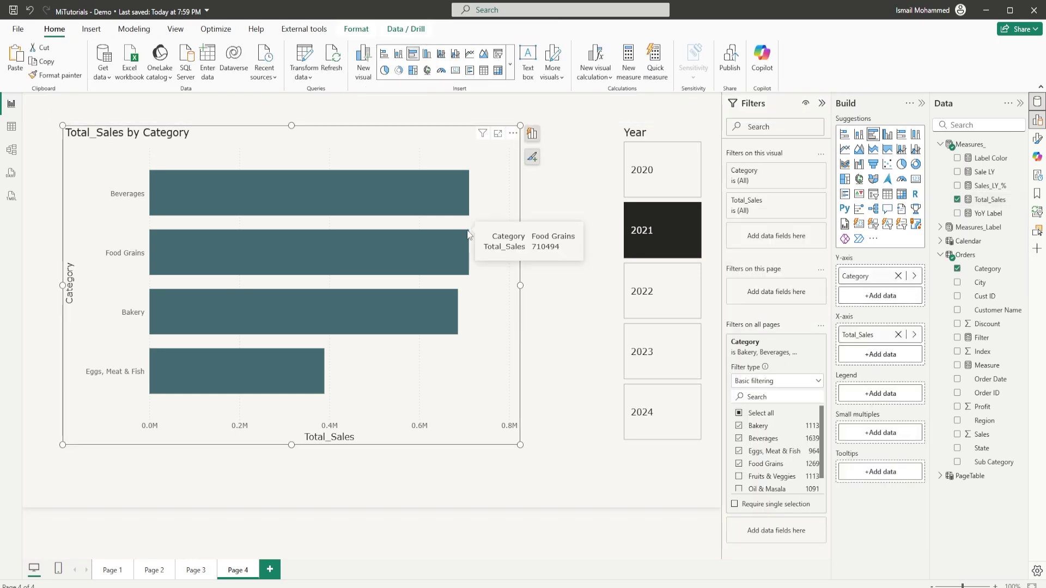
{"action": "left_click", "coordinate": [577, 256]}
{"action": "left_click", "coordinate": [1020, 227]}
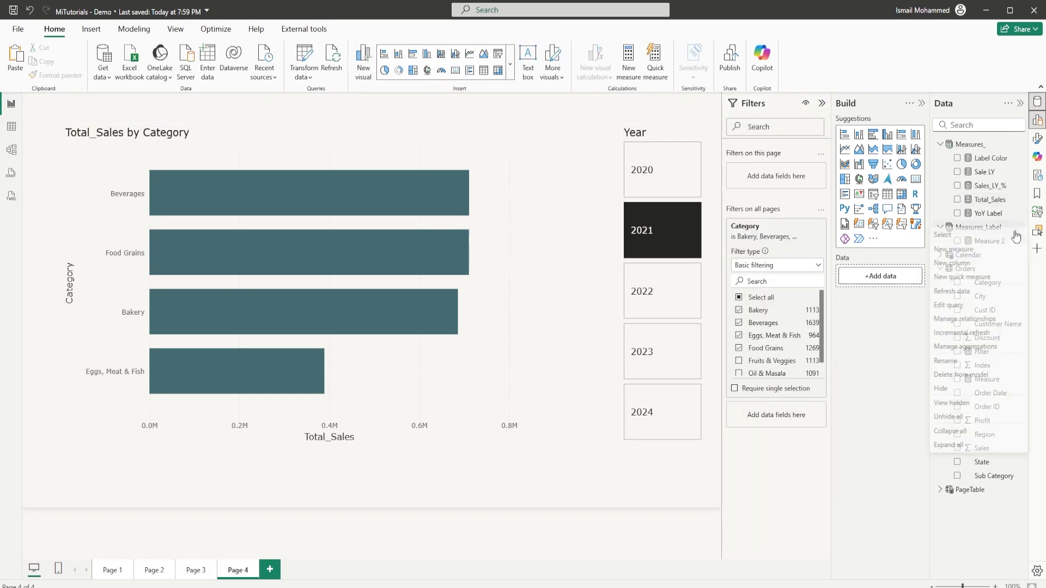
Create a measure 'Dummy = 0' in the Measures_Label table
{"action": "left_click", "coordinate": [965, 242]}
{"action": "type", "text": "Dummy = "}
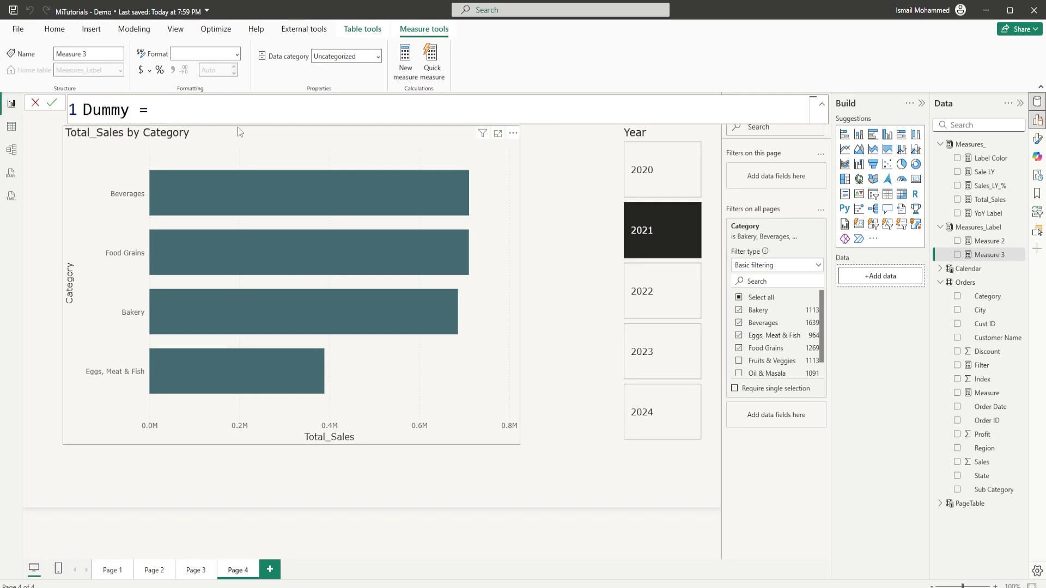
{"action": "type", "text": "-"}
{"action": "key", "text": "BackSpace"}
{"action": "type", "text": "0"}
{"action": "key", "text": "Return"}
Add Dummy to the bar chart's X-axis, positioned above Total_Sales
{"action": "left_click", "coordinate": [237, 127]}
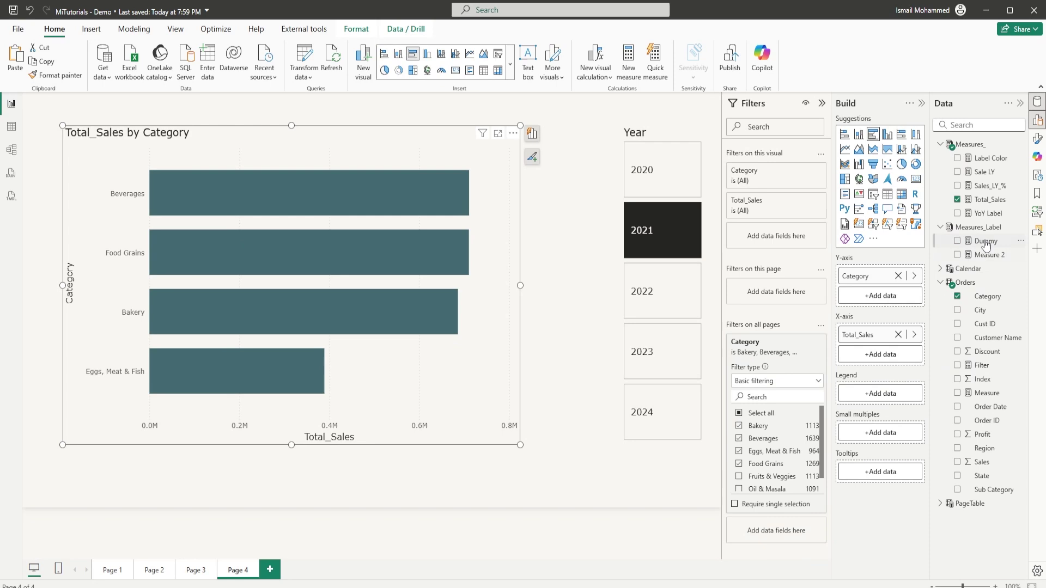
{"action": "left_click_drag", "start_coordinate": [986, 243], "coordinate": [856, 330]}
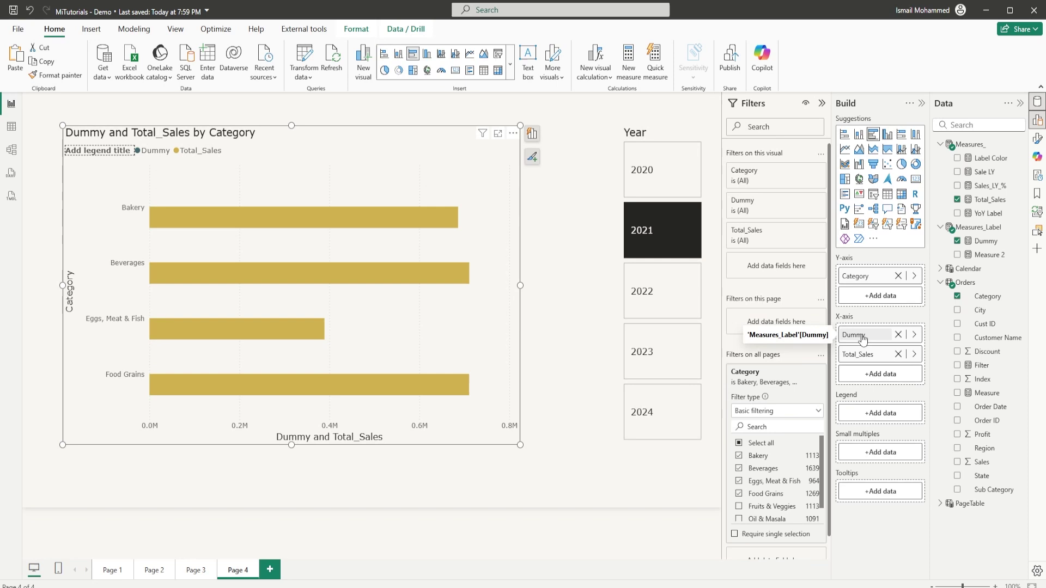
{"action": "left_click_drag", "start_coordinate": [855, 334], "coordinate": [868, 371]}
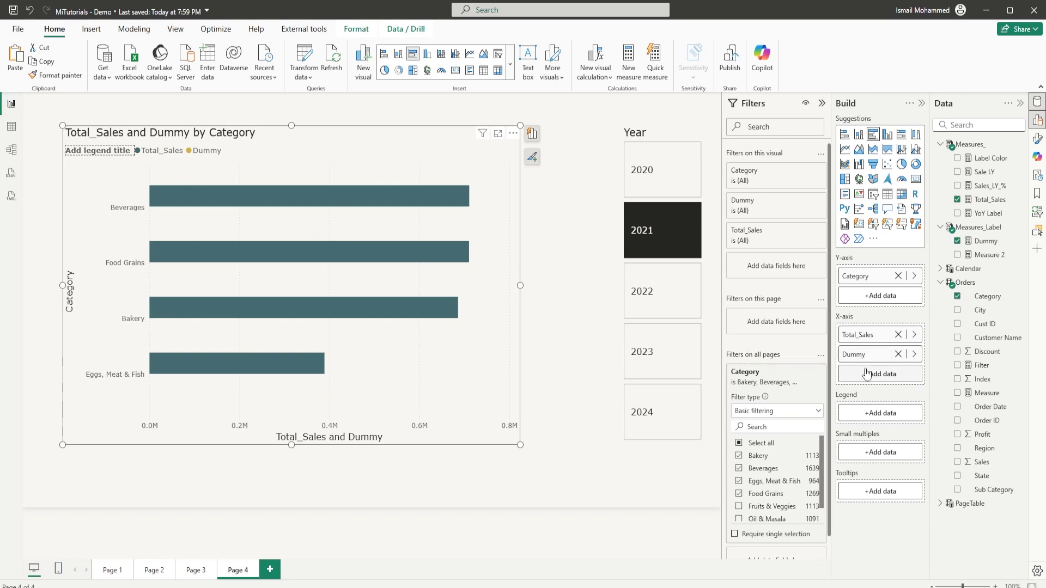
{"action": "left_click_drag", "start_coordinate": [860, 357], "coordinate": [860, 330]}
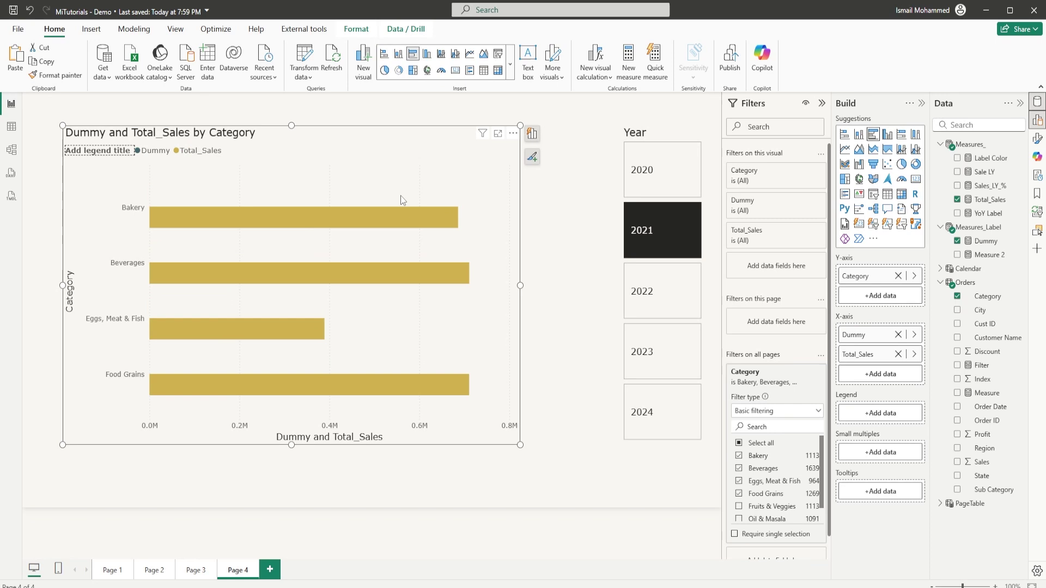
Color the Total_Sales series bars dark teal
{"action": "left_click", "coordinate": [1036, 138]}
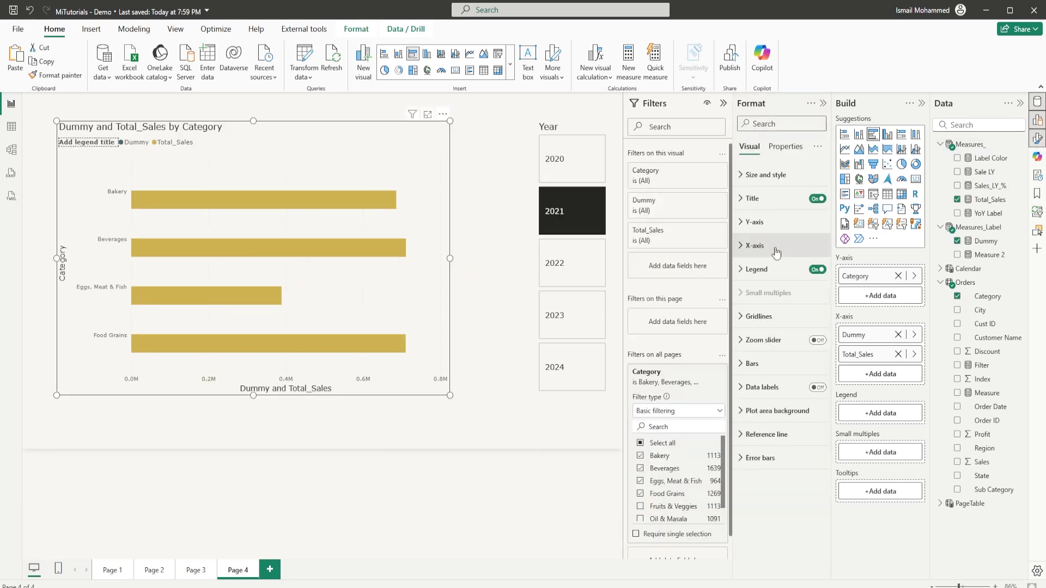
{"action": "left_click", "coordinate": [752, 364]}
{"action": "scroll", "coordinate": [785, 338], "scroll_direction": "down", "scroll_amount": 3}
{"action": "left_click", "coordinate": [812, 297]}
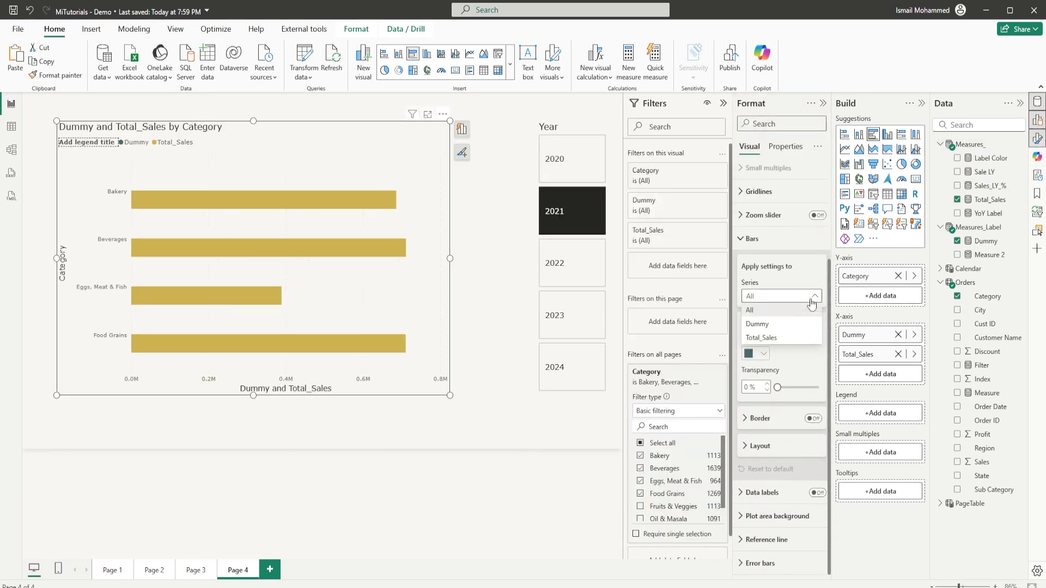
{"action": "left_click", "coordinate": [761, 338]}
{"action": "left_click", "coordinate": [758, 354]}
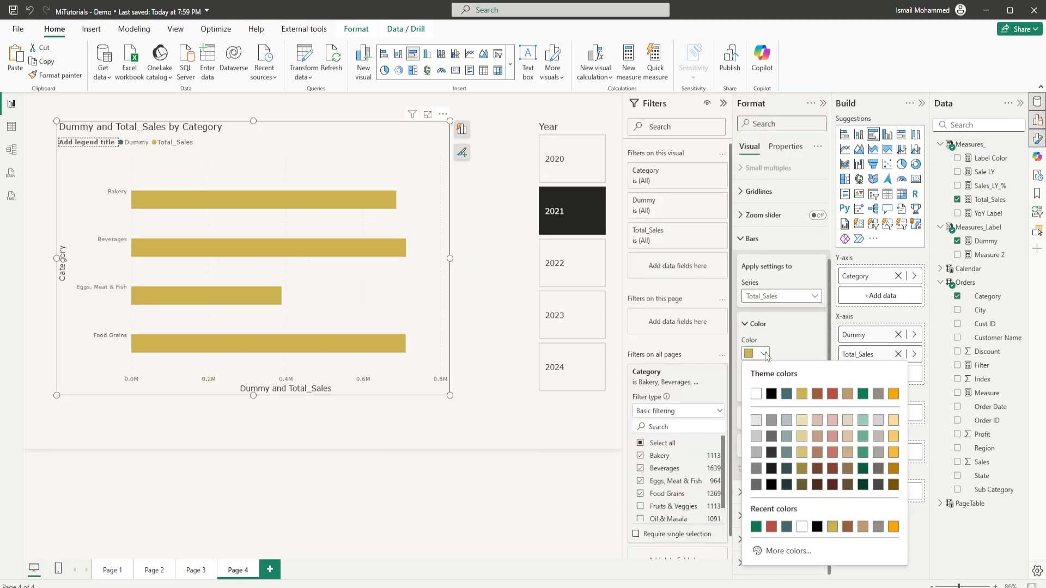
{"action": "left_click", "coordinate": [787, 394]}
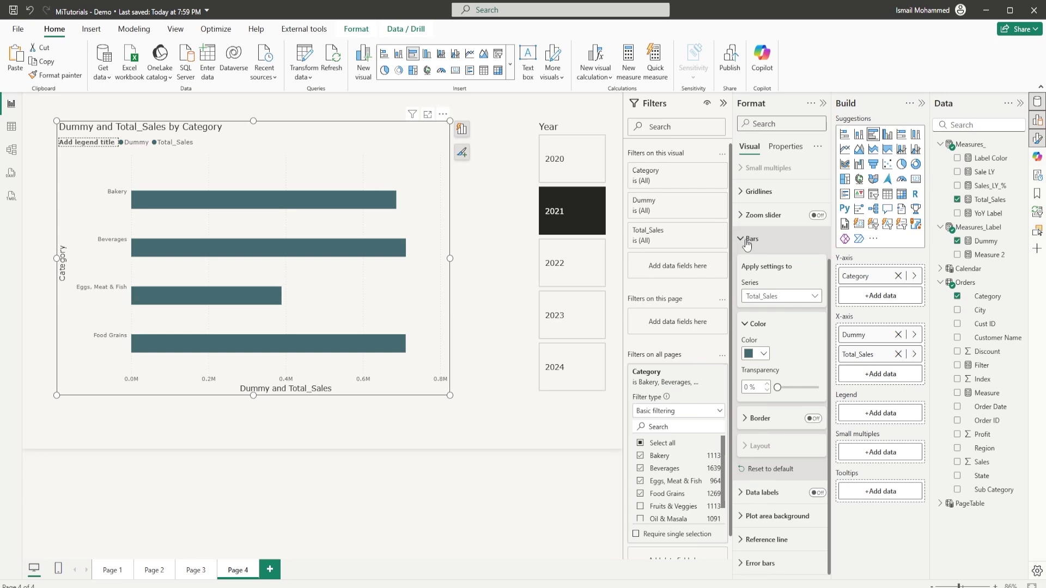
{"action": "left_click", "coordinate": [752, 241]}
Turn data labels on for the bar chart
{"action": "left_click", "coordinate": [762, 387]}
{"action": "left_click", "coordinate": [817, 388]}
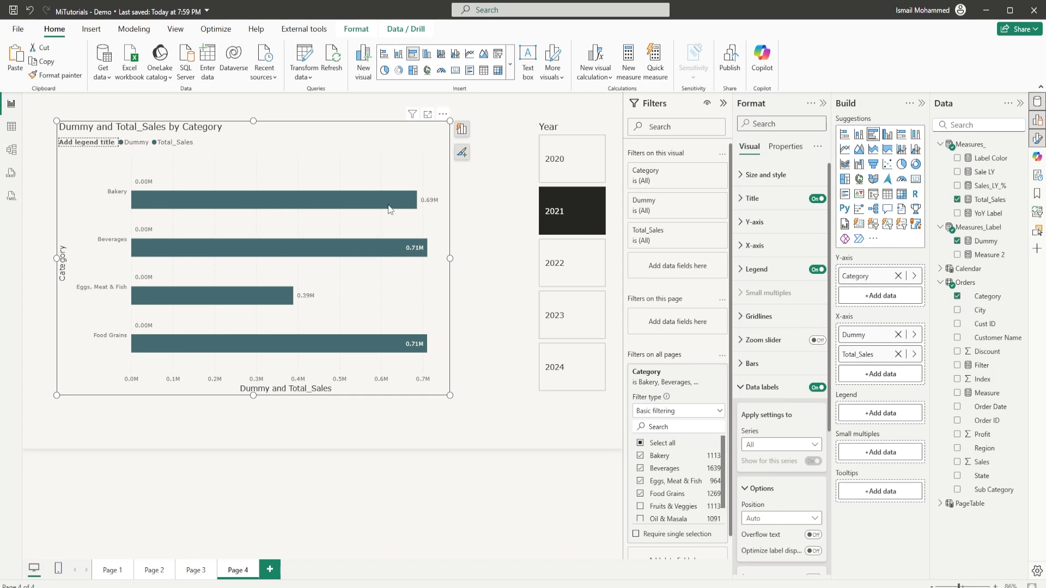
{"action": "mouse_move", "coordinate": [408, 202]}
Cancel the Dummy formula edit and inspect the Sales_LY_% DAX formula
{"action": "left_click", "coordinate": [978, 241]}
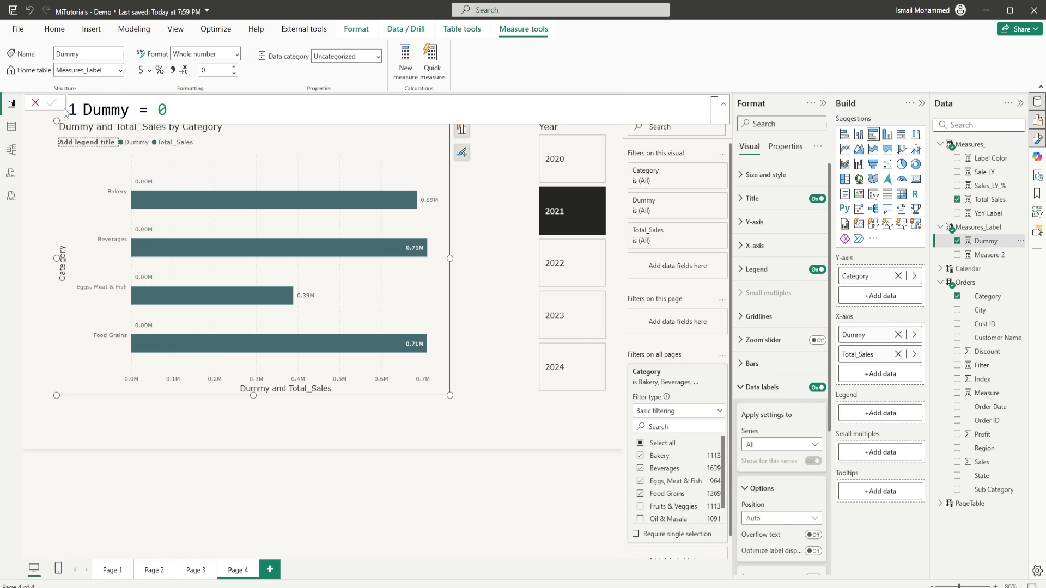
{"action": "left_click", "coordinate": [36, 104]}
{"action": "left_click", "coordinate": [978, 228]}
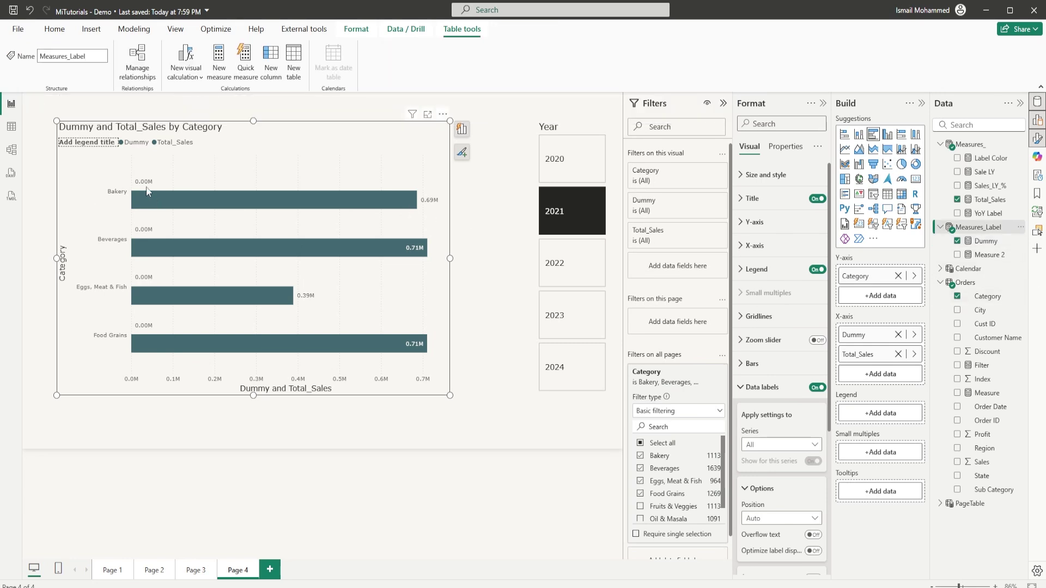
{"action": "left_click", "coordinate": [997, 187]}
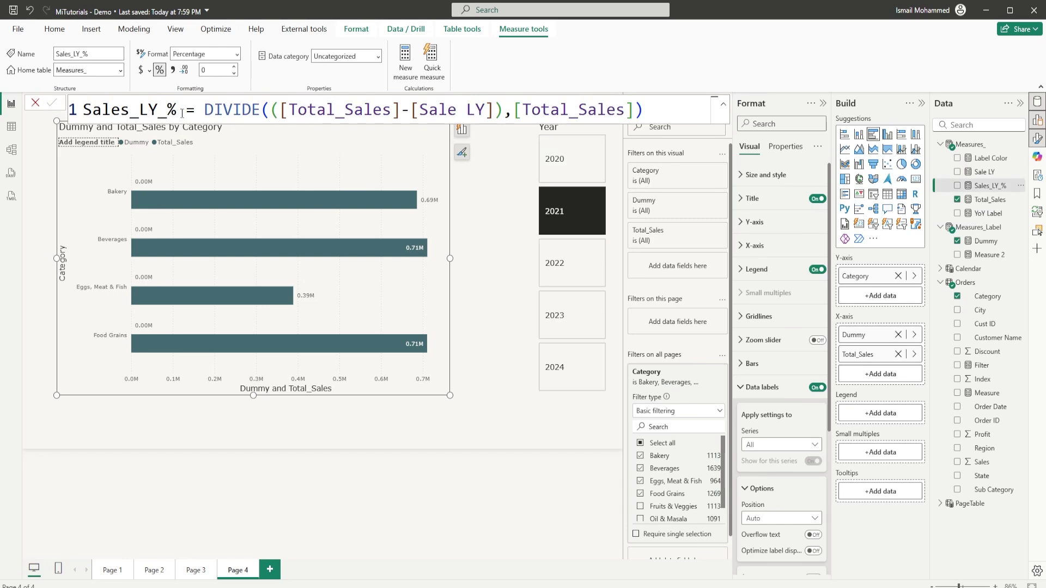
{"action": "left_click_drag", "start_coordinate": [182, 113], "coordinate": [83, 111]}
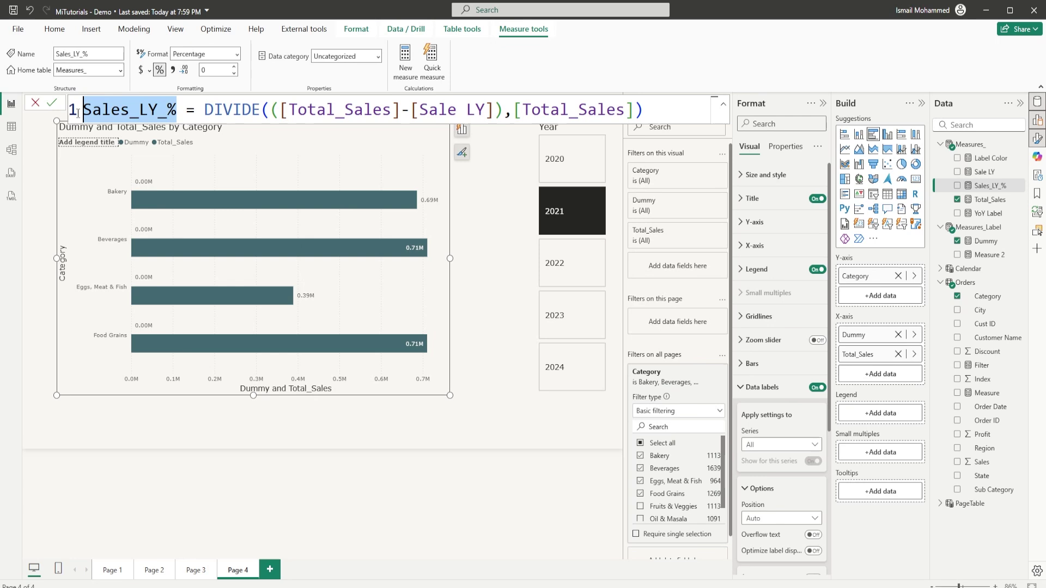
Create a Dynamic_Label measure starting with VAR YOY = [Sales_LY_%]
{"action": "right_click", "coordinate": [978, 227]}
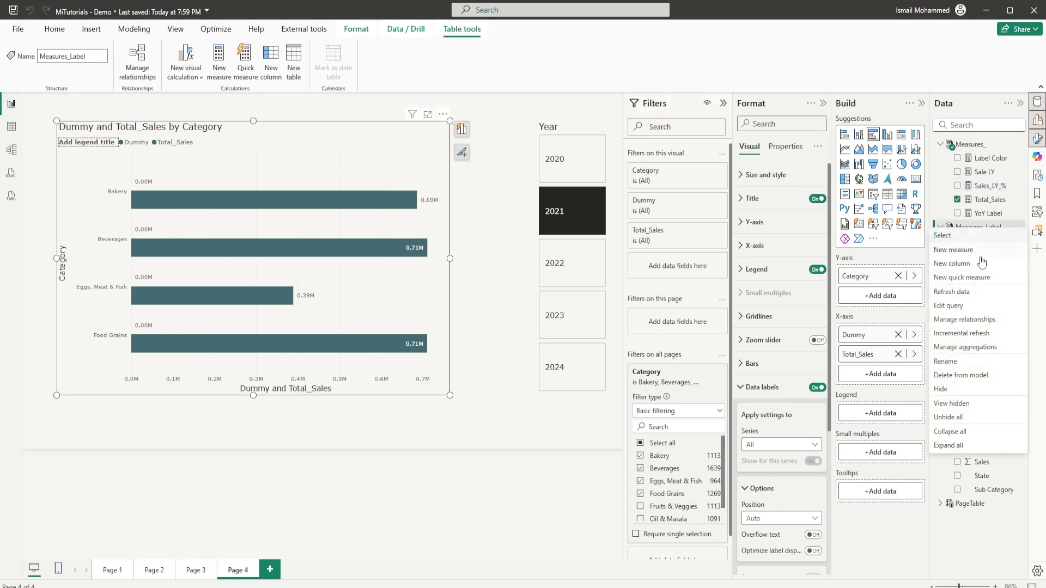
{"action": "left_click", "coordinate": [975, 249]}
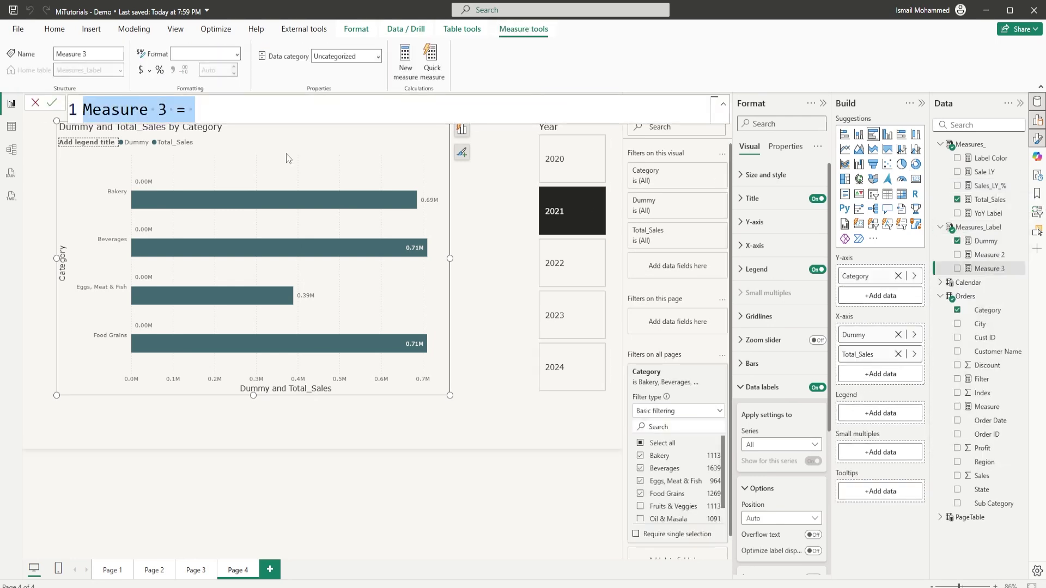
{"action": "type", "text": "Dy"}
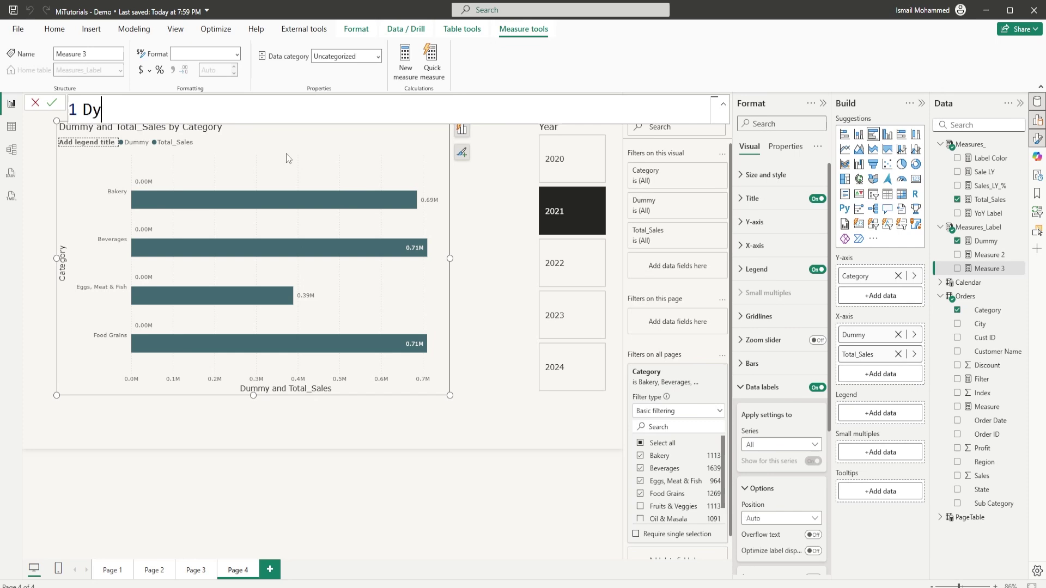
{"action": "type", "text": "namic_La"}
{"action": "key", "text": "BackSpace"}
{"action": "type", "text": "Label ="}
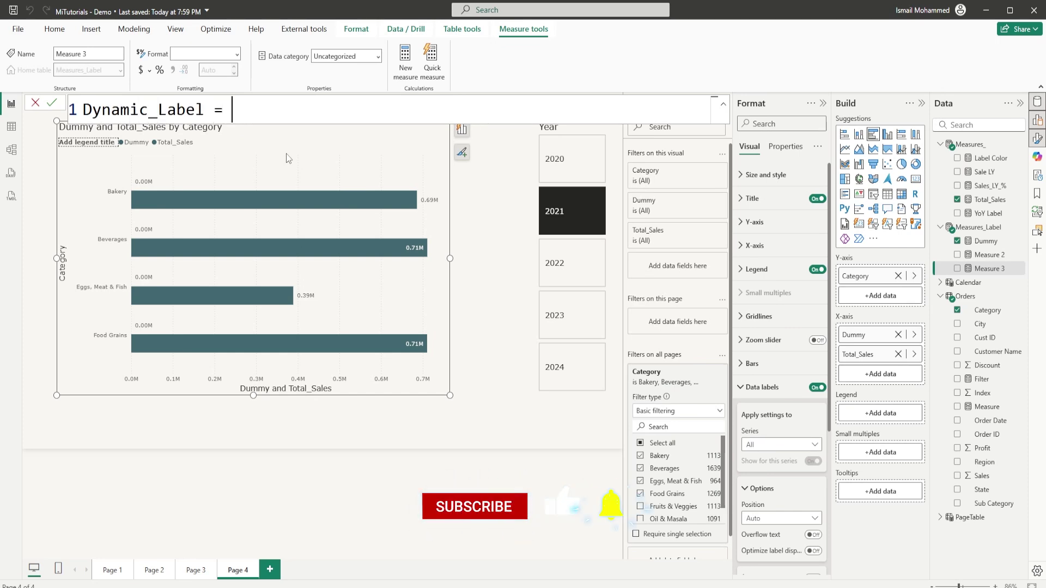
{"action": "key", "text": "shift+Return"}
{"action": "type", "text": "VAR "}
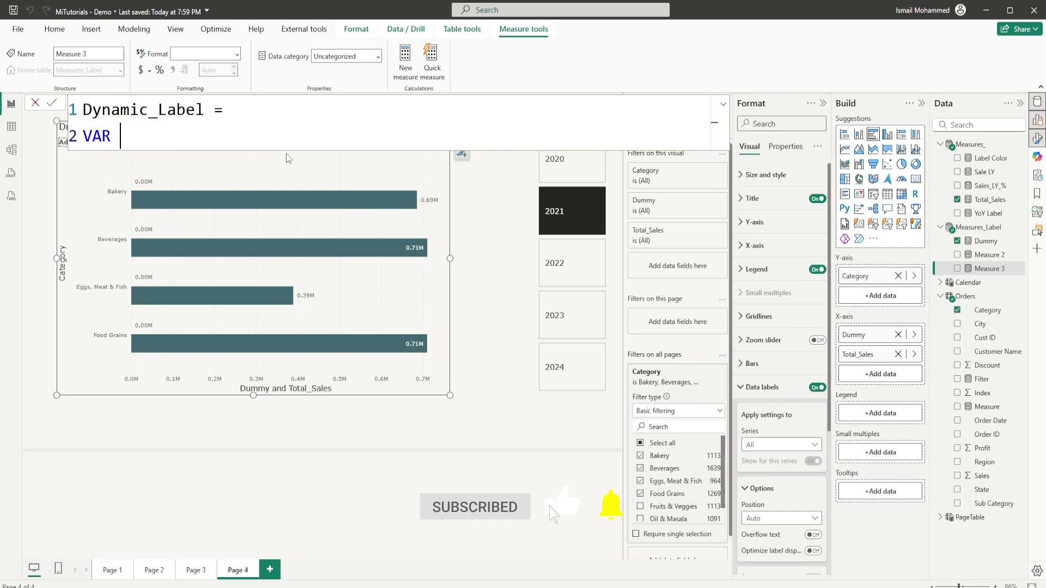
{"action": "type", "text": "YOY"}
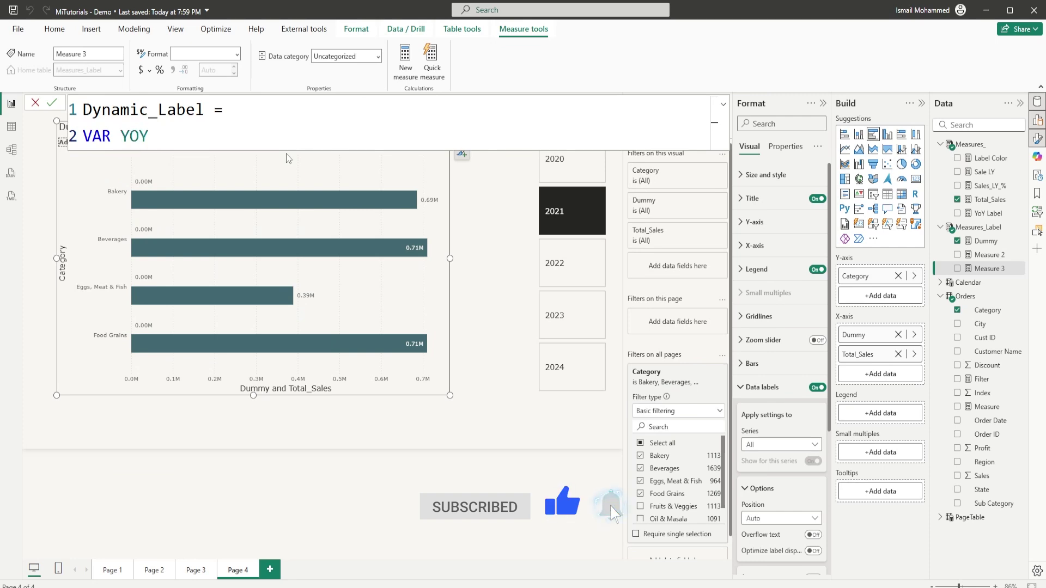
{"action": "type", "text": " ="}
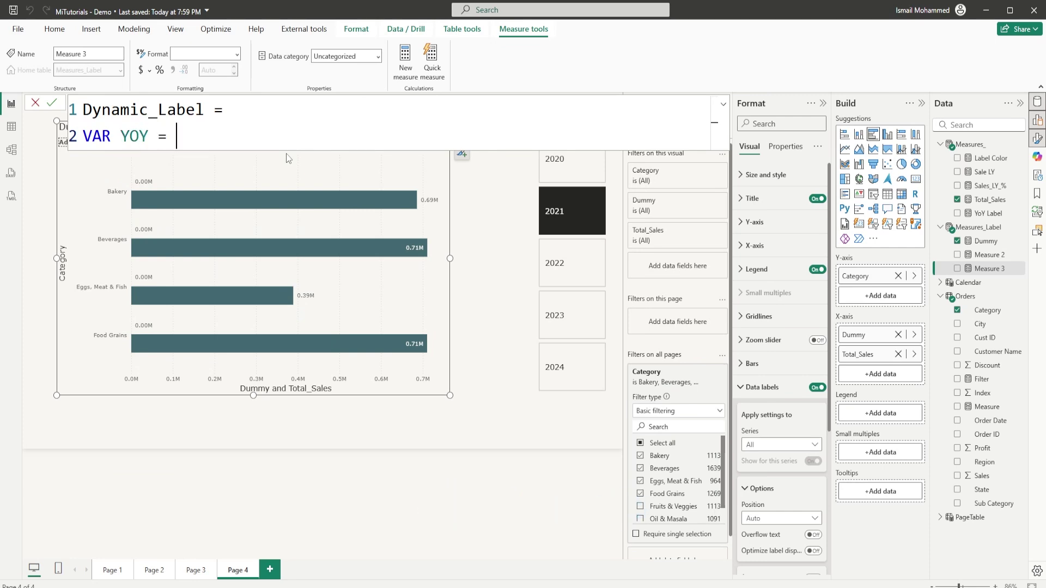
{"action": "type", "text": "sale"}
{"action": "key", "text": "Down"}
{"action": "key", "text": "Tab"}
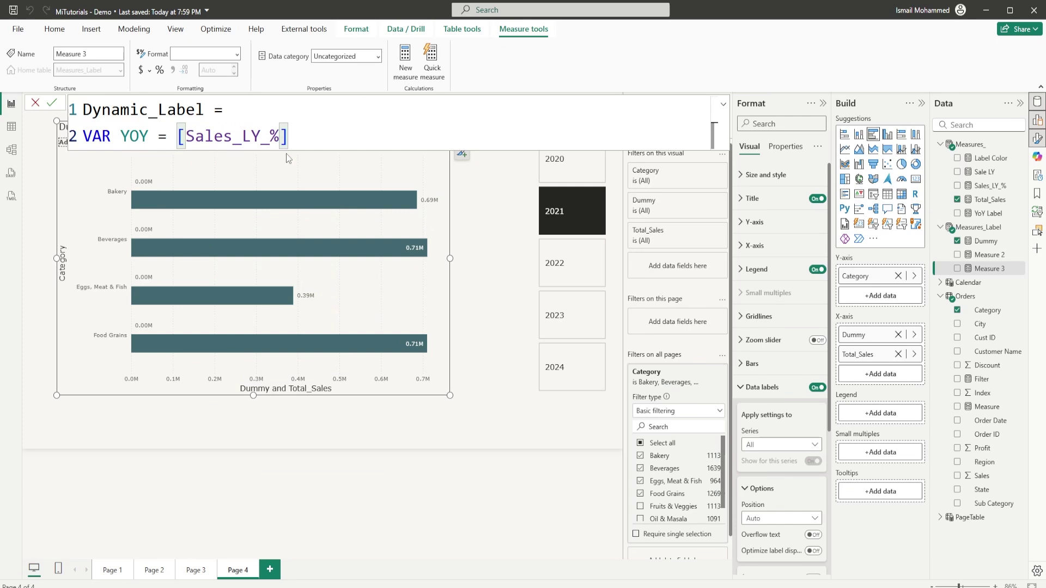
{"action": "key", "text": "shift+Return"}
Add the line Var Label = SWITCH(TRUE(), to the formula
{"action": "type", "text": "V"}
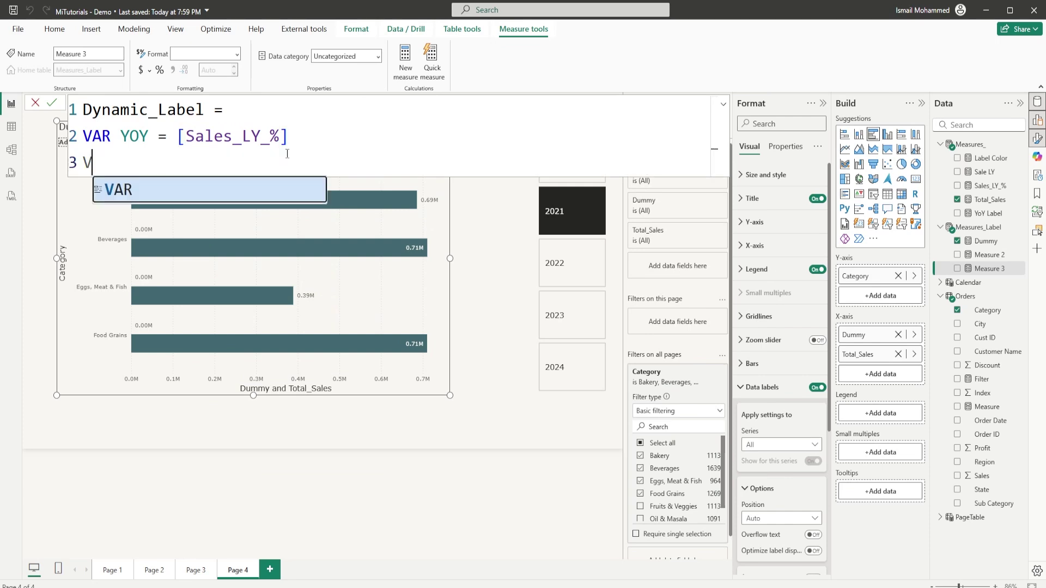
{"action": "type", "text": "ar Label"}
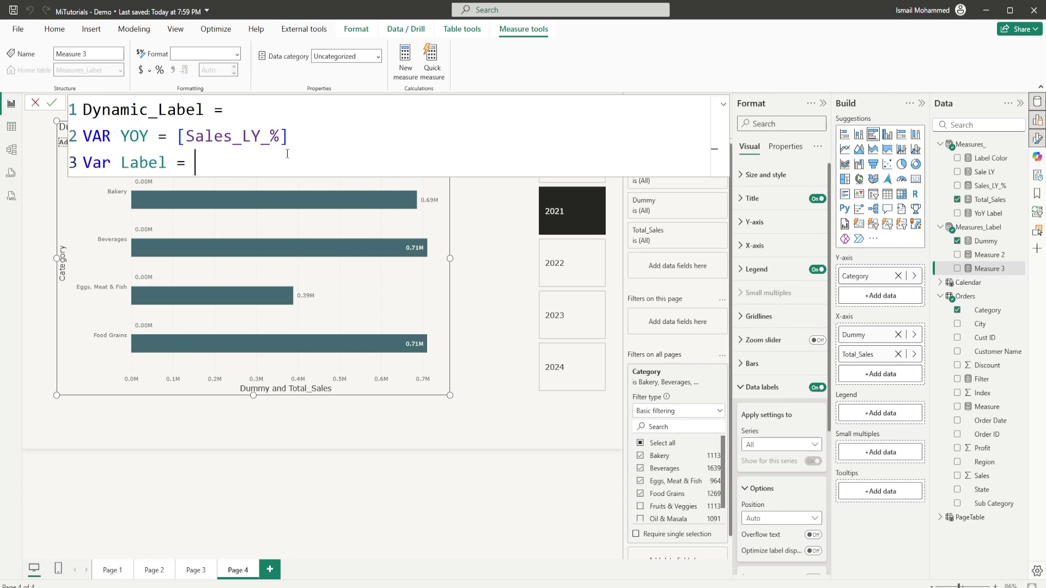
{"action": "type", "text": " = Swit"}
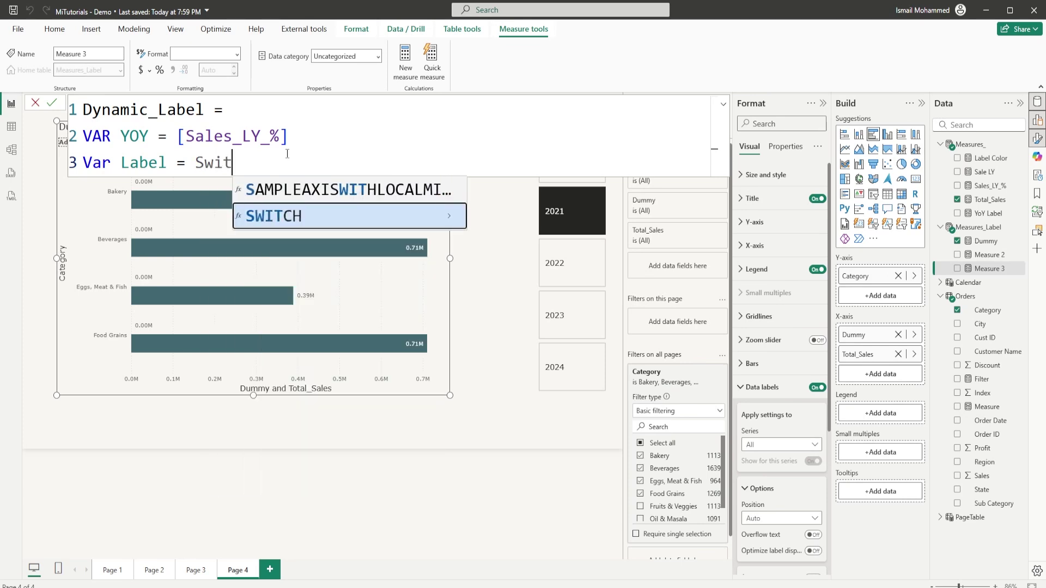
{"action": "key", "text": "Tab"}
{"action": "type", "text": "t"}
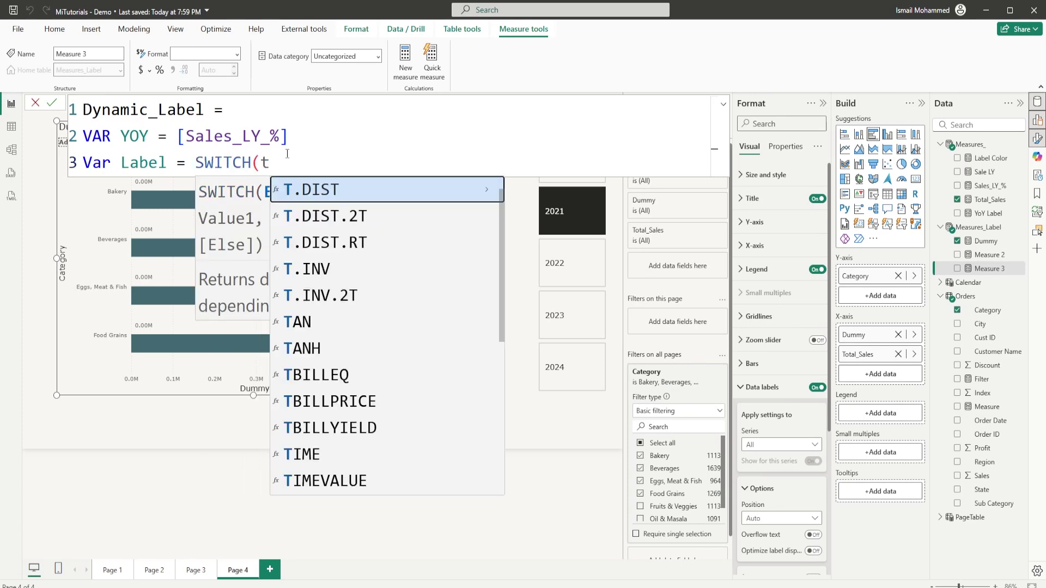
{"action": "type", "text": "r"}
{"action": "type", "text": "u"}
{"action": "key", "text": "Tab"}
{"action": "type", "text": ")"}
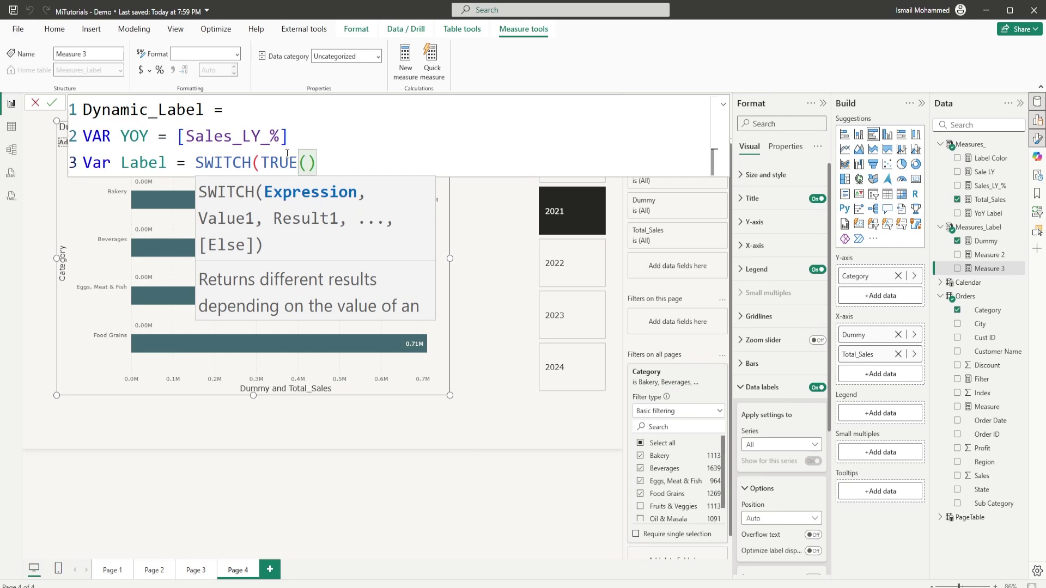
{"action": "type", "text": ","}
{"action": "key", "text": "shift+Return"}
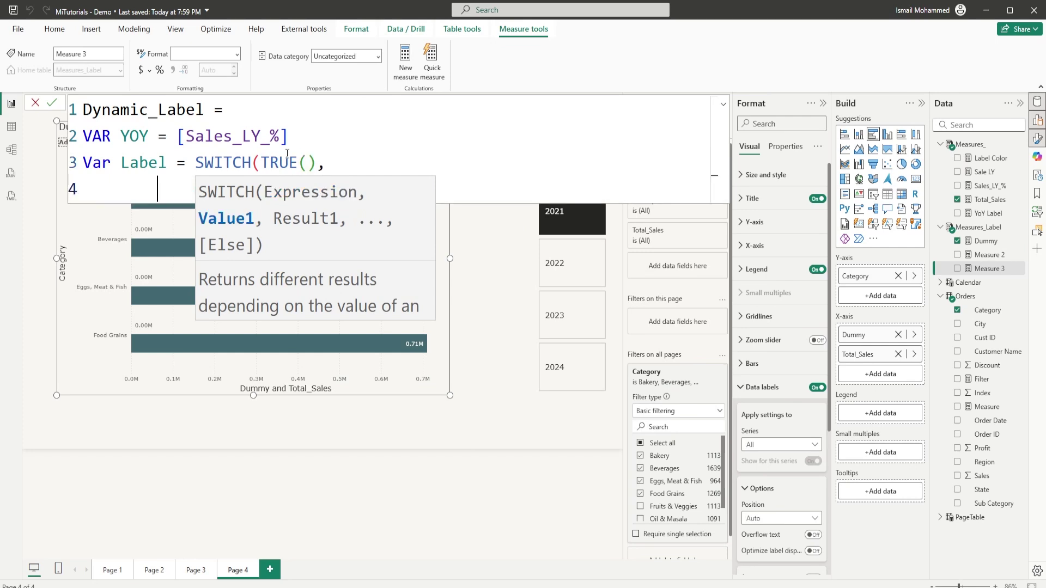
{"action": "key", "text": "Escape"}
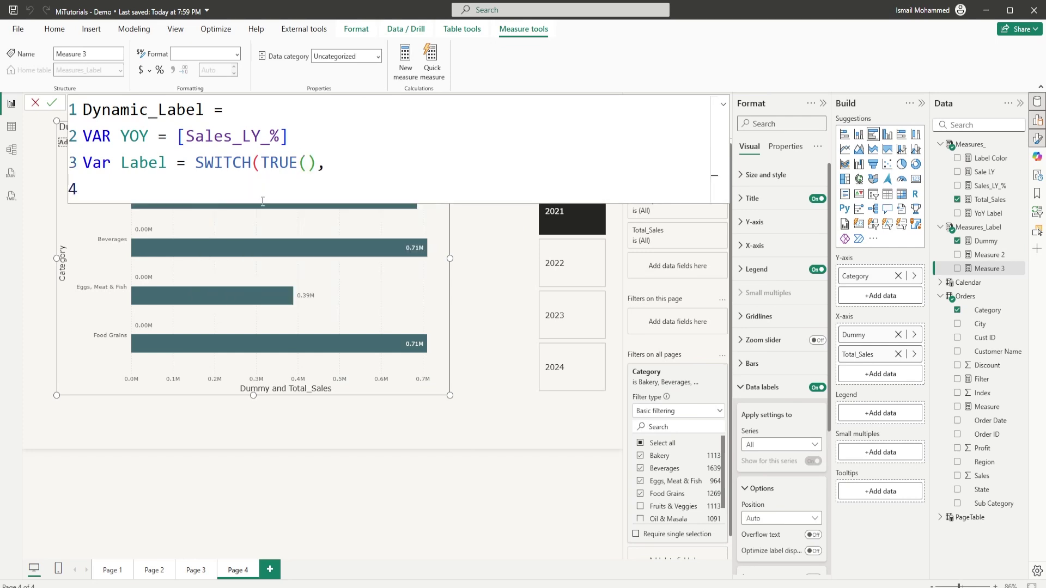
{"action": "key", "text": "Tab"}
{"action": "key", "text": "Tab"}
{"action": "key", "text": "Tab"}
{"action": "key", "text": "Tab"}
Add the condition YOY > 0.4 returning "🚀 Excellent Growth:" & YOY
{"action": "type", "text": "YOY"}
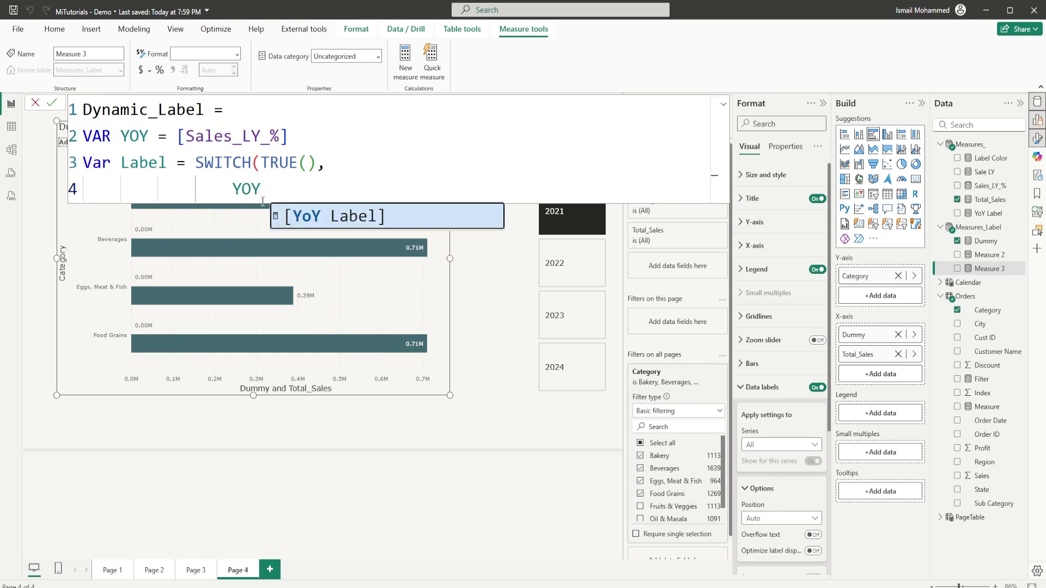
{"action": "type", "text": " > 0.4 "}
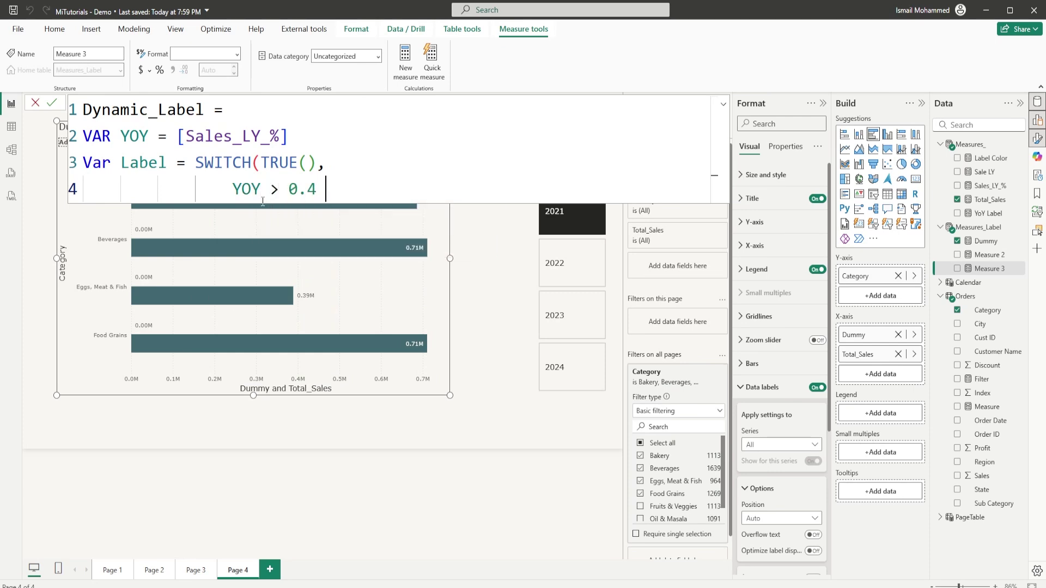
{"action": "type", "text": ","}
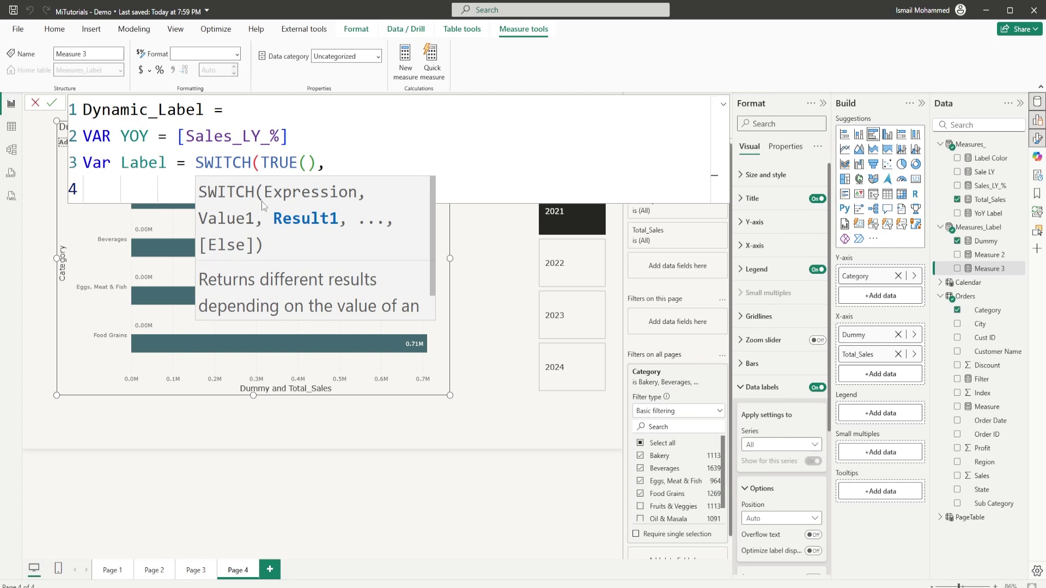
{"action": "key", "text": "Escape"}
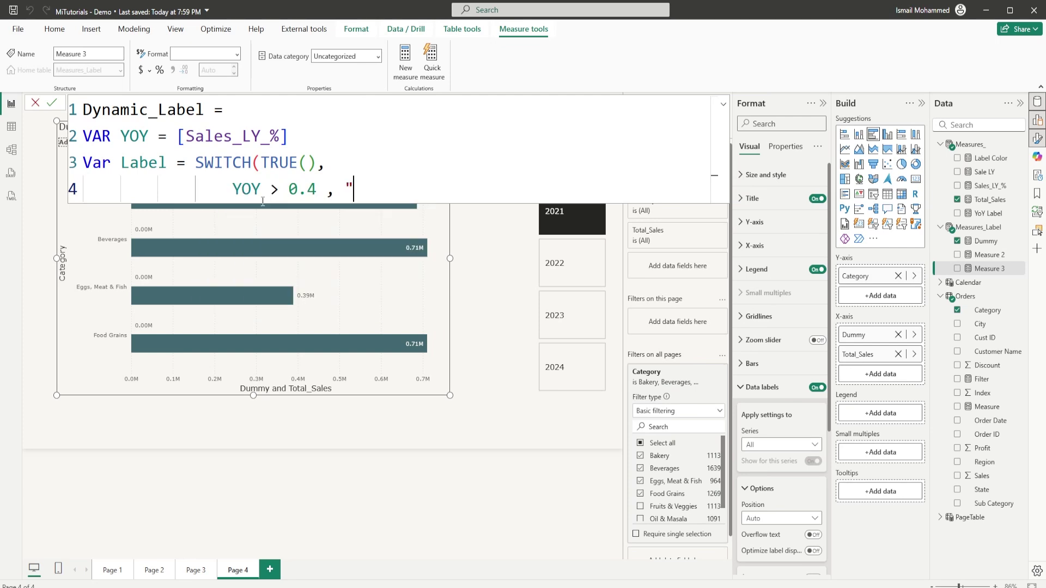
{"action": "type", "text": "\""}
{"action": "key", "text": "super+period"}
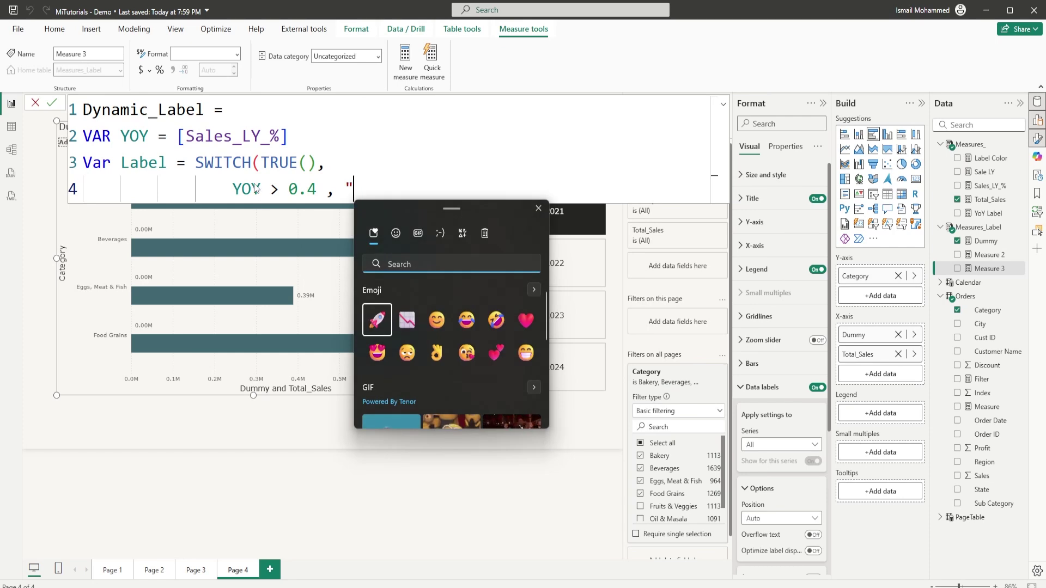
{"action": "left_click", "coordinate": [378, 323]}
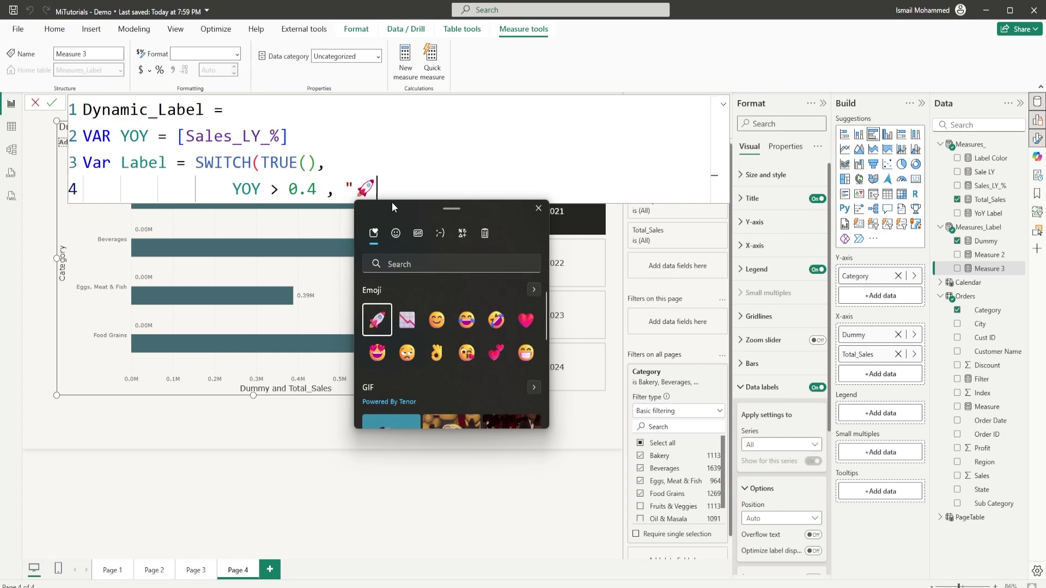
{"action": "left_click", "coordinate": [377, 323]}
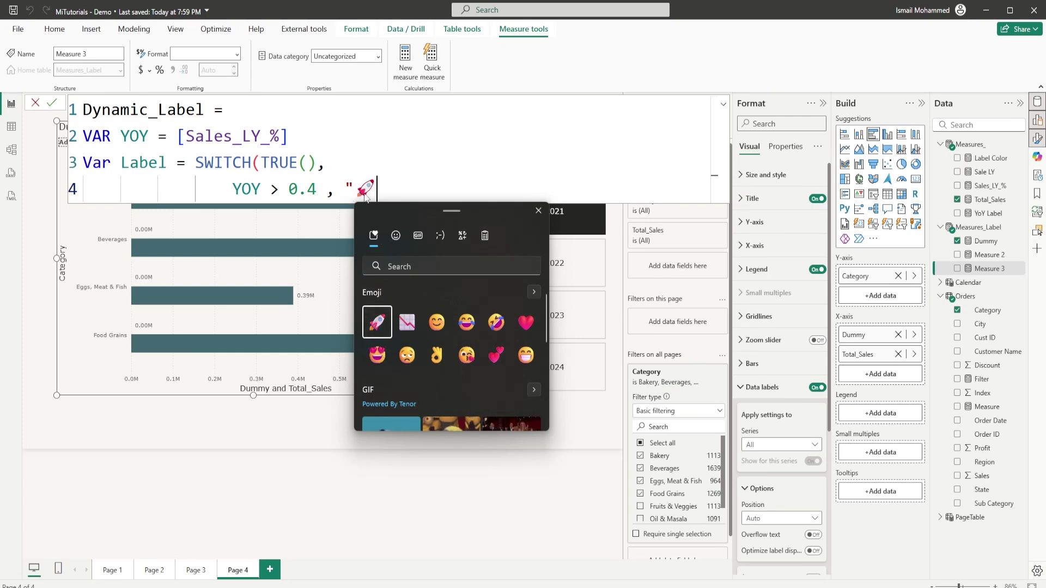
{"action": "type", "text": "Ex"}
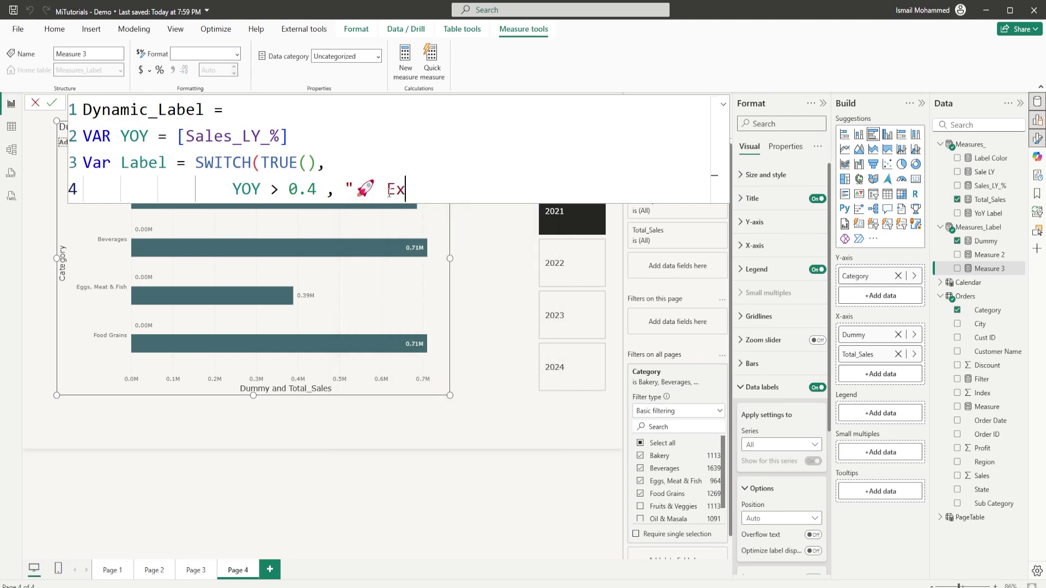
{"action": "type", "text": "cellent "}
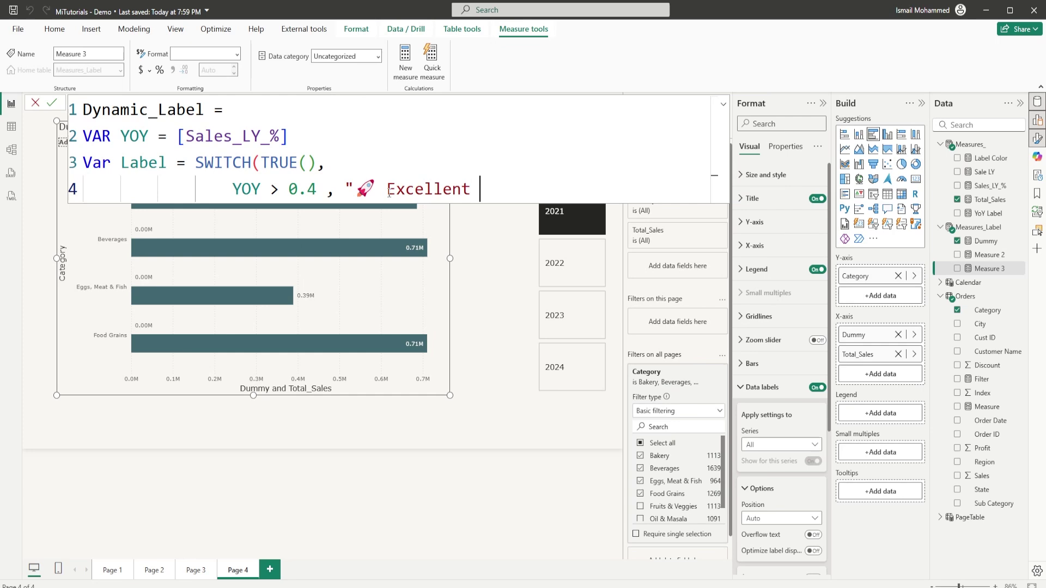
{"action": "type", "text": "Growth:\" & YOY"}
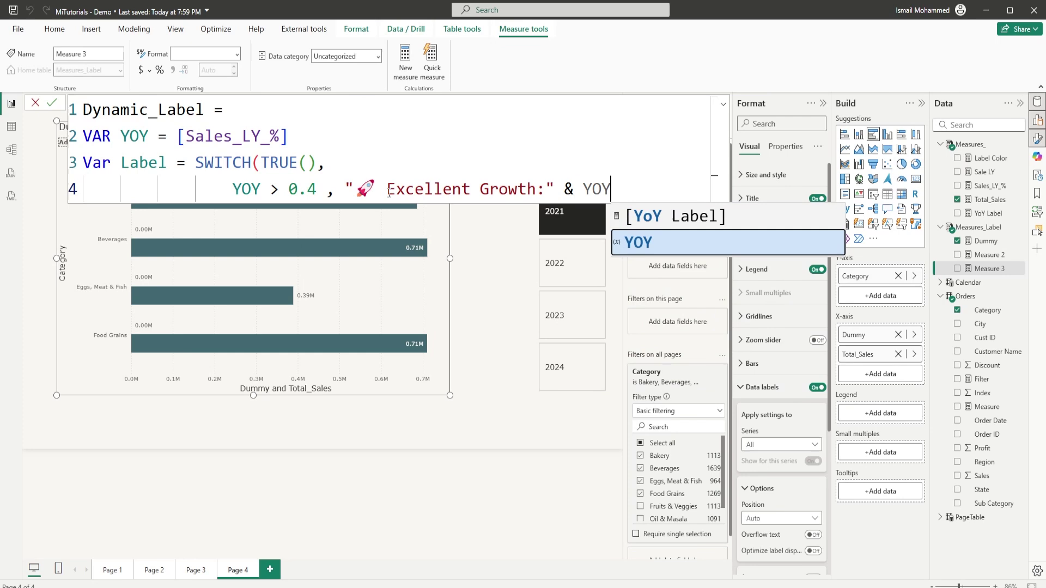
{"action": "key", "text": "Escape"}
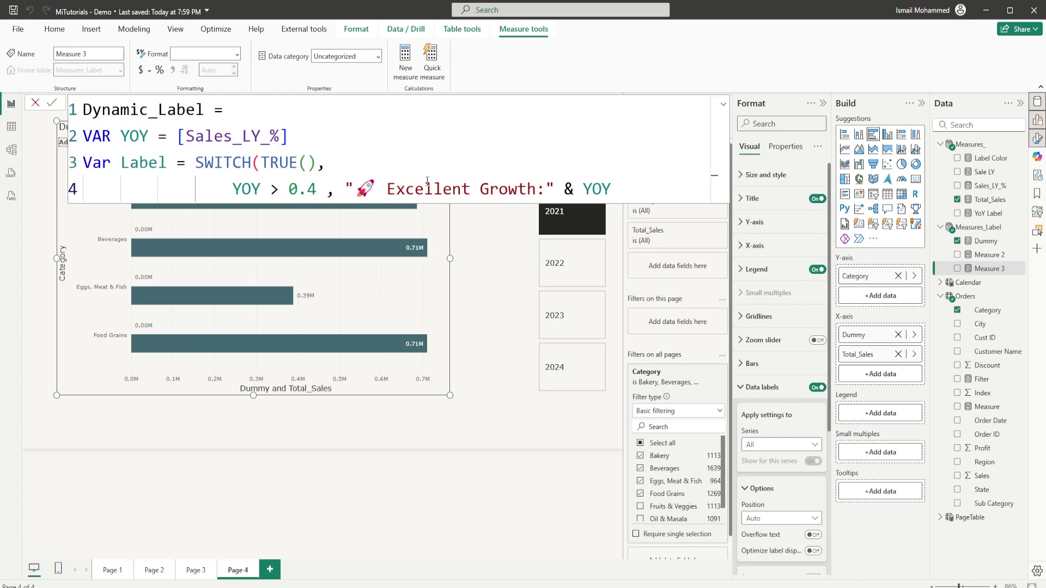
Finish that branch with " Keep Up the Momentum 💪"
{"action": "type", "text": "& \" Keep Up the Momentum"}
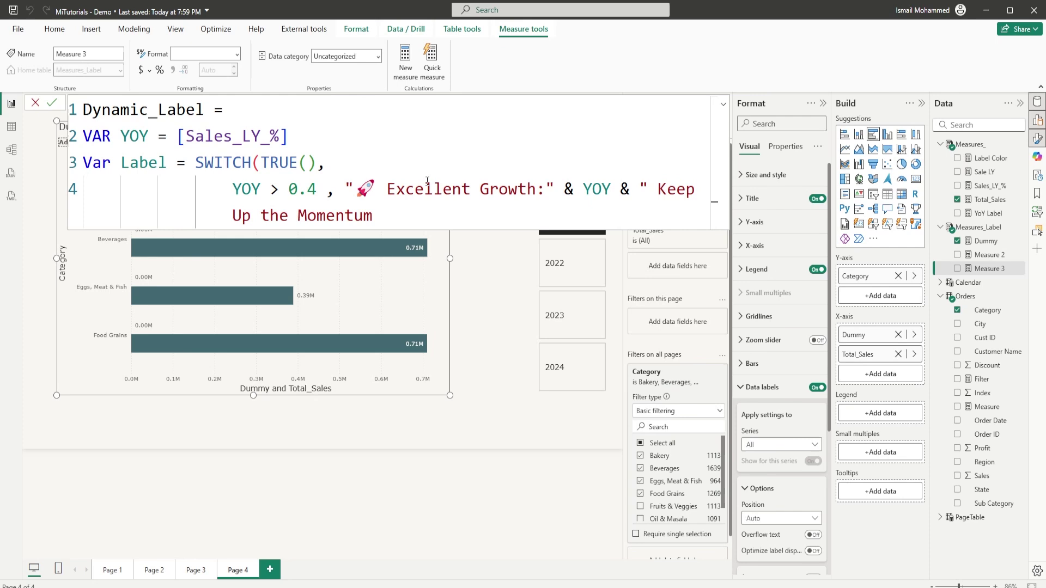
{"action": "key", "text": "super+period"}
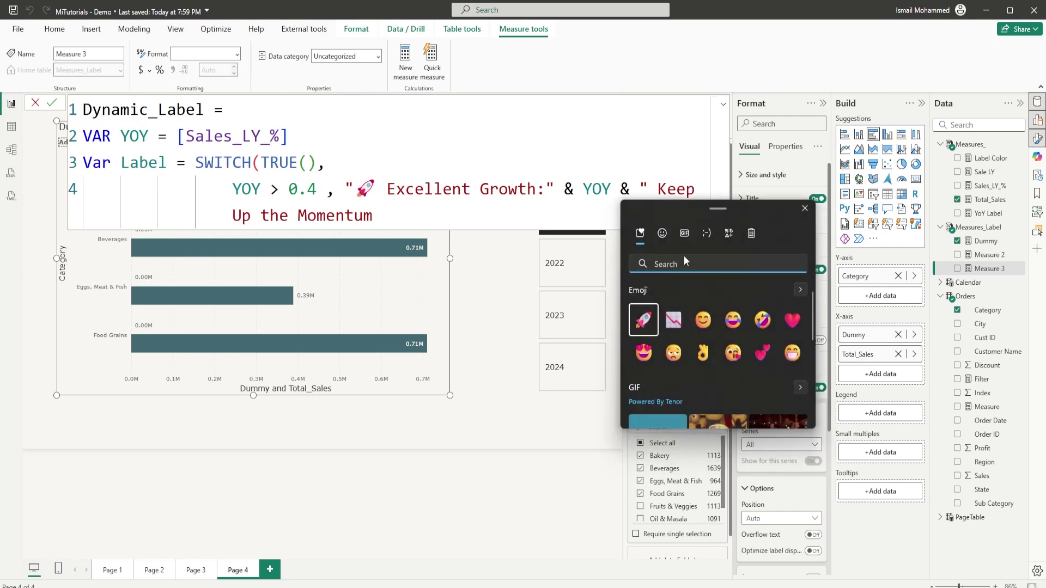
{"action": "type", "text": "str"}
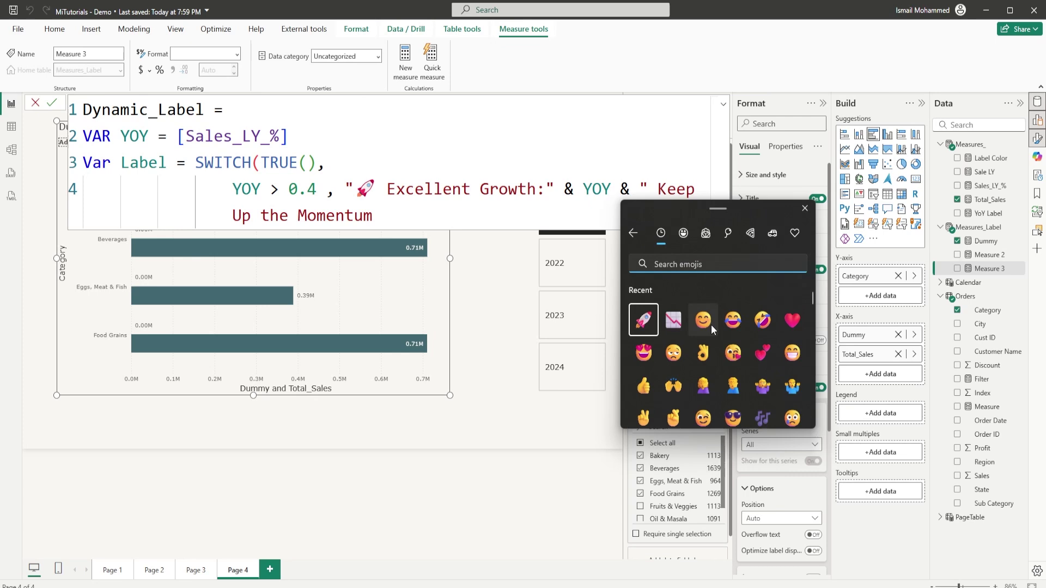
{"action": "left_click", "coordinate": [674, 346]}
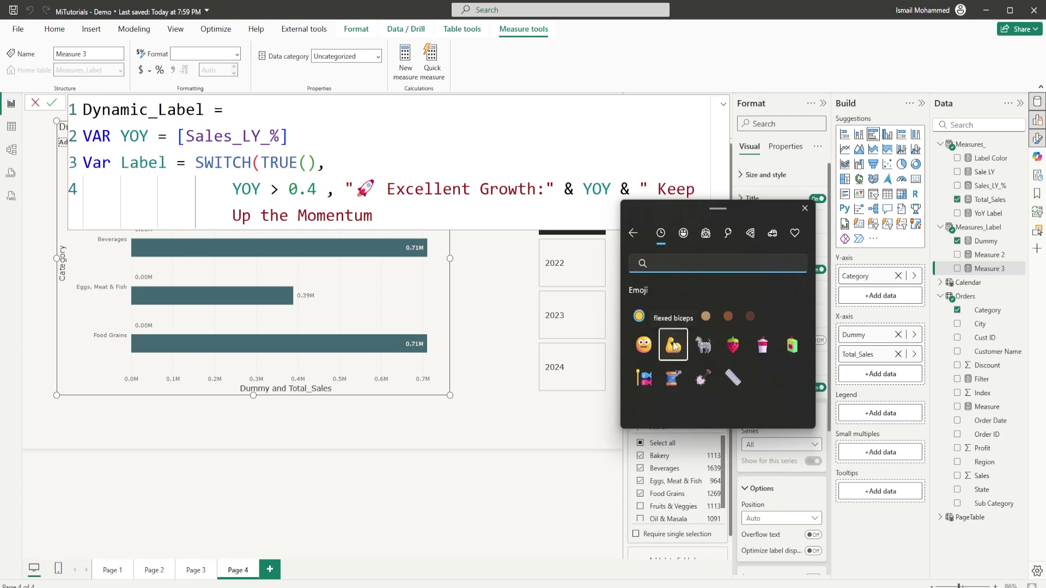
{"action": "left_click", "coordinate": [462, 225]}
{"action": "type", "text": "\""}
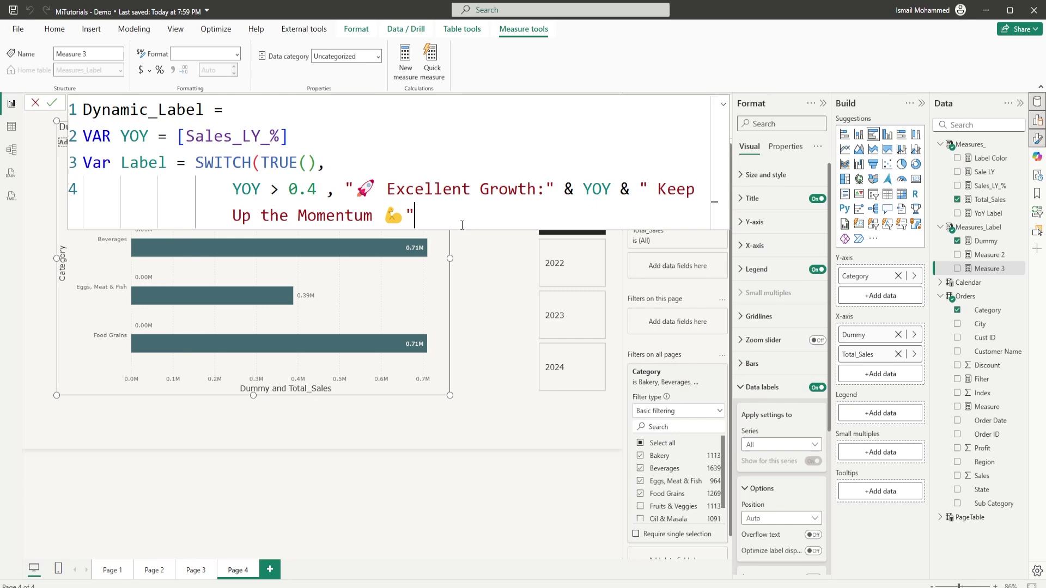
{"action": "type", "text": ","}
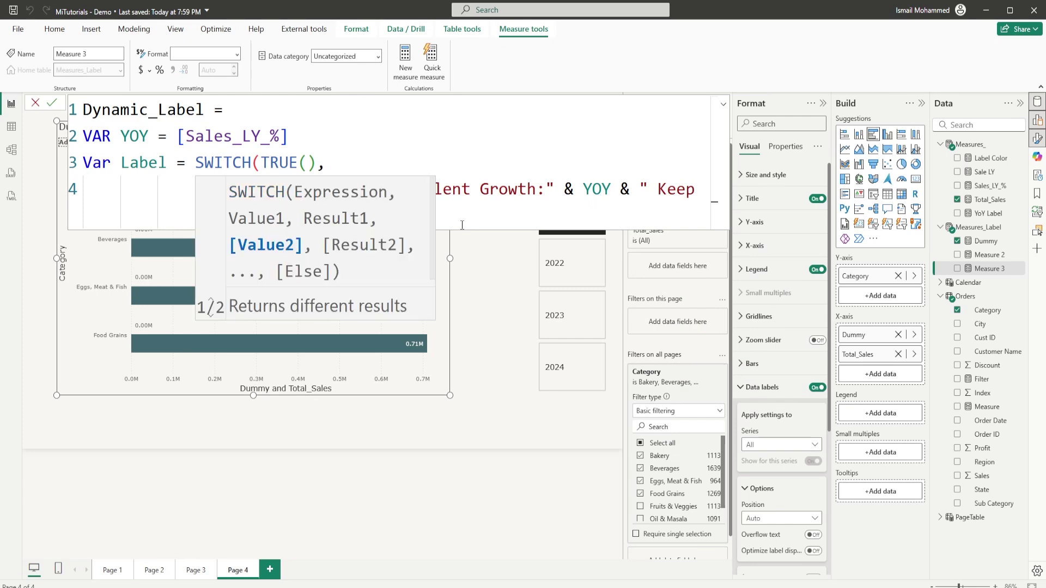
Duplicate the Excellent Growth branch and change its threshold to 0.0
{"action": "left_click", "coordinate": [438, 219]}
{"action": "key", "text": "shift+Home"}
{"action": "key", "text": "ctrl+c"}
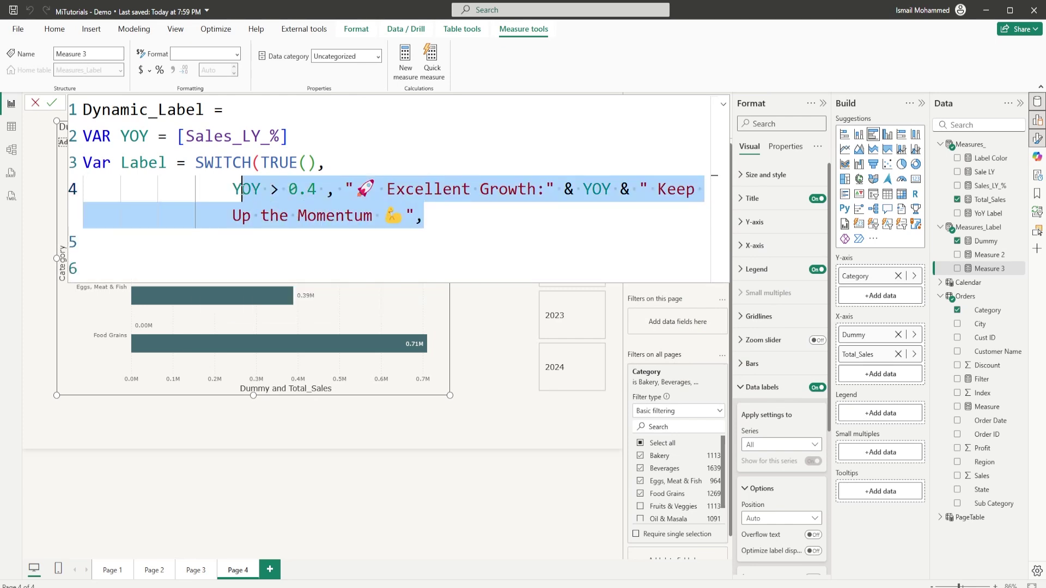
{"action": "left_click", "coordinate": [456, 221]}
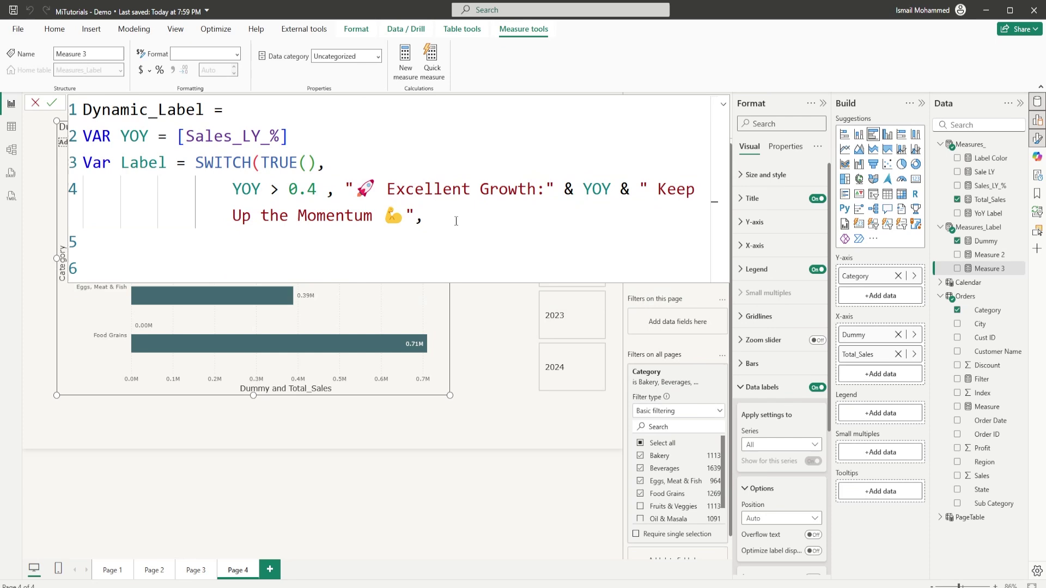
{"action": "key", "text": "Return"}
{"action": "key", "text": "ctrl+v"}
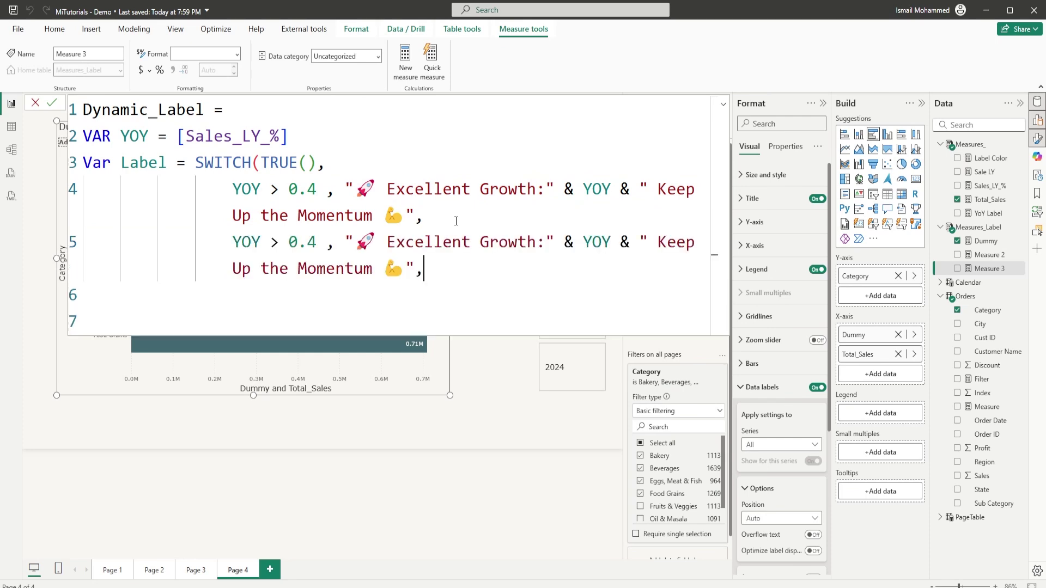
{"action": "left_click", "coordinate": [309, 252]}
{"action": "key", "text": "shift+Right"}
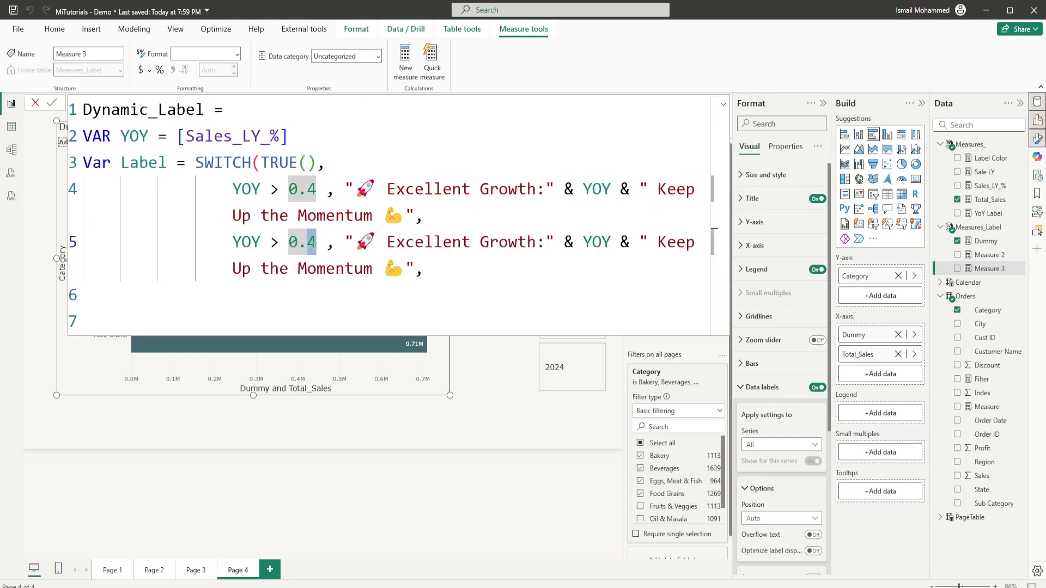
{"action": "type", "text": "0"}
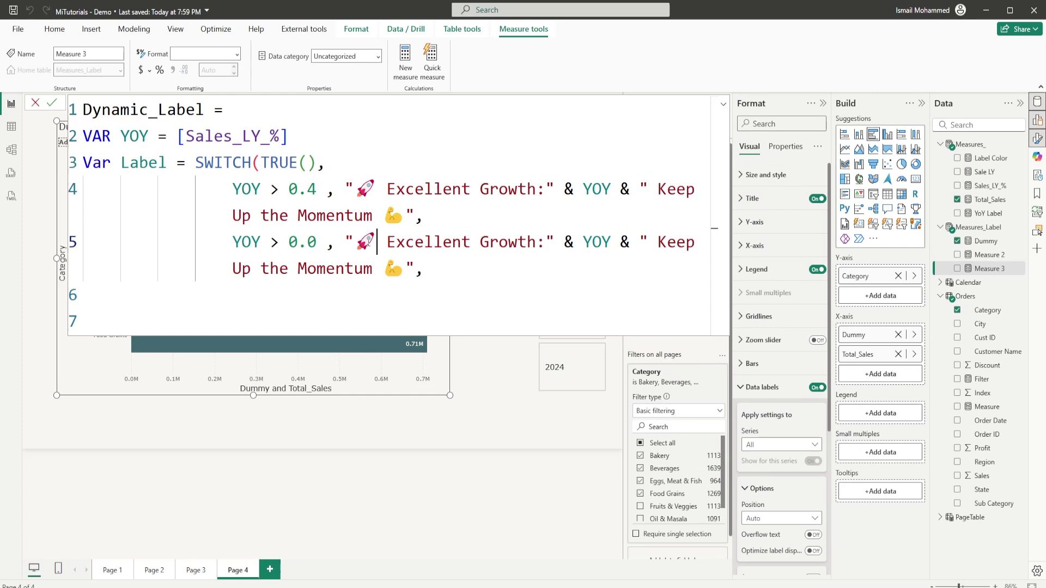
Replace the rocket emoji on the new line with 📈
{"action": "left_click_drag", "start_coordinate": [377, 242], "coordinate": [354, 242]}
{"action": "key", "text": "BackSpace"}
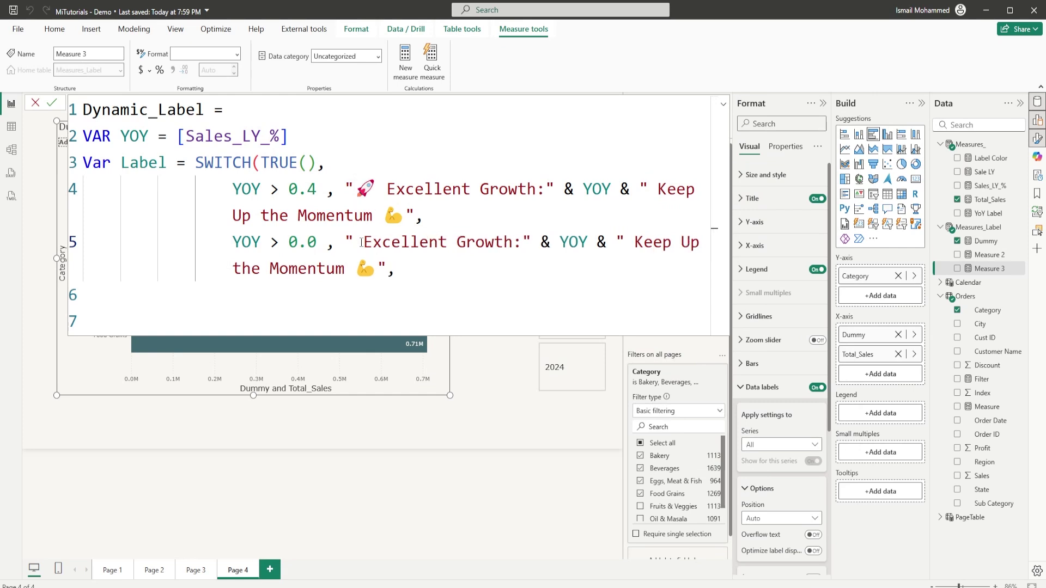
{"action": "key", "text": "super+period"}
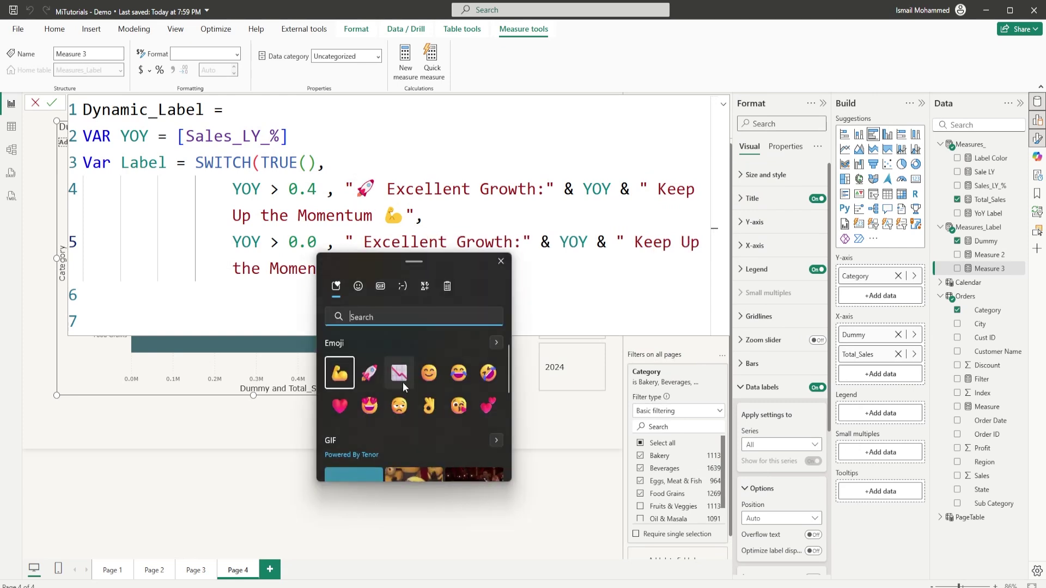
{"action": "type", "text": "growth"}
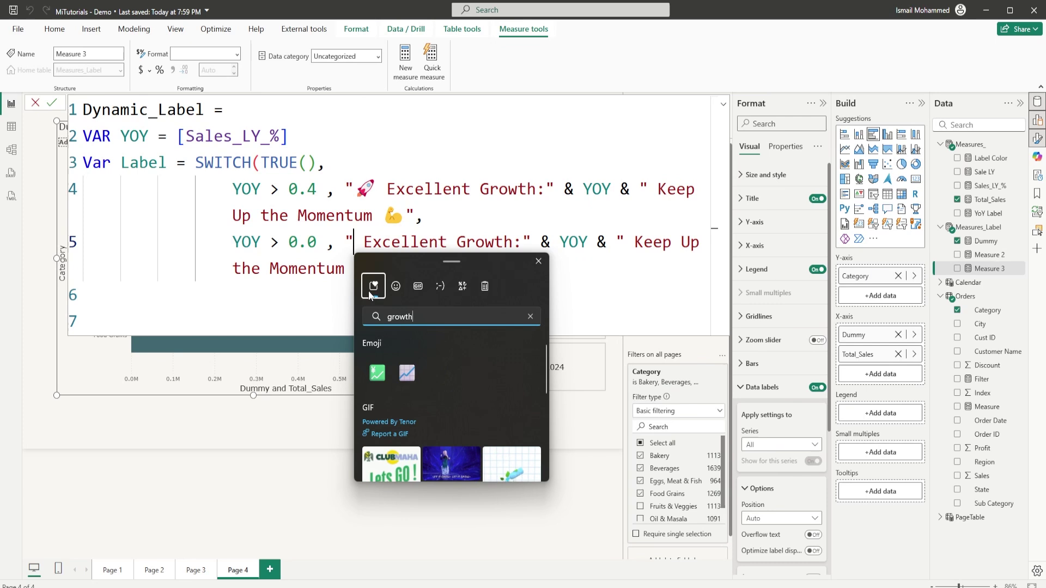
{"action": "left_click", "coordinate": [408, 376]}
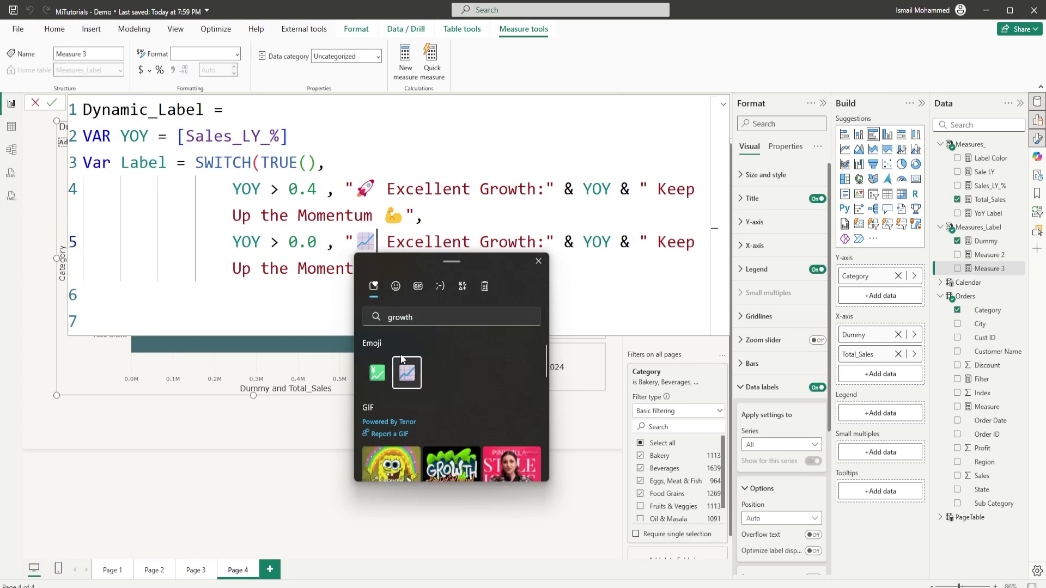
{"action": "key", "text": "Escape"}
Reword the new branch to 'Stable Growth' with 'Room to accelerate ⚡'
{"action": "left_click_drag", "start_coordinate": [387, 243], "coordinate": [470, 243]}
{"action": "type", "text": "Stable"}
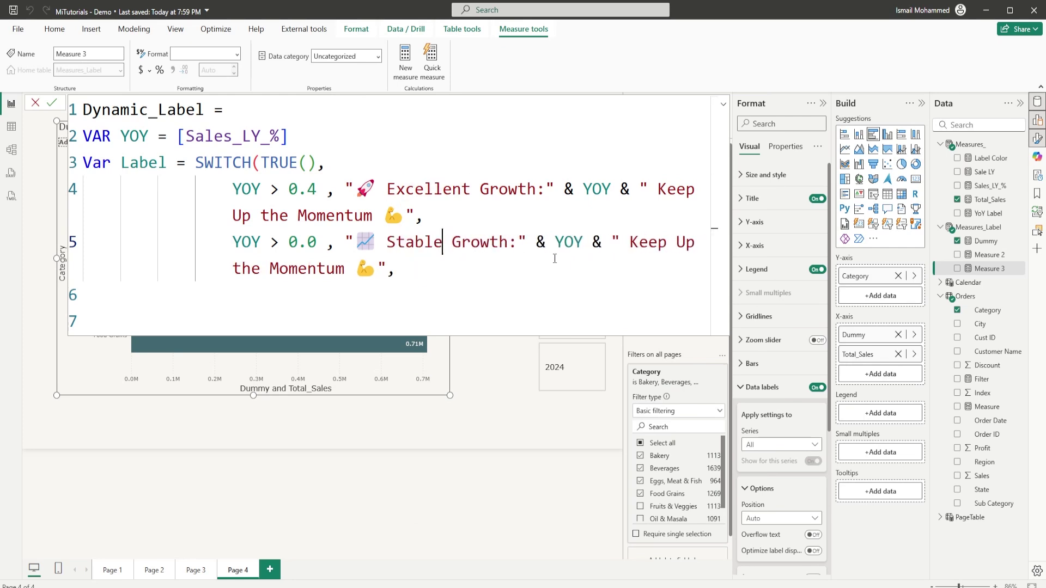
{"action": "double_click", "coordinate": [567, 242]}
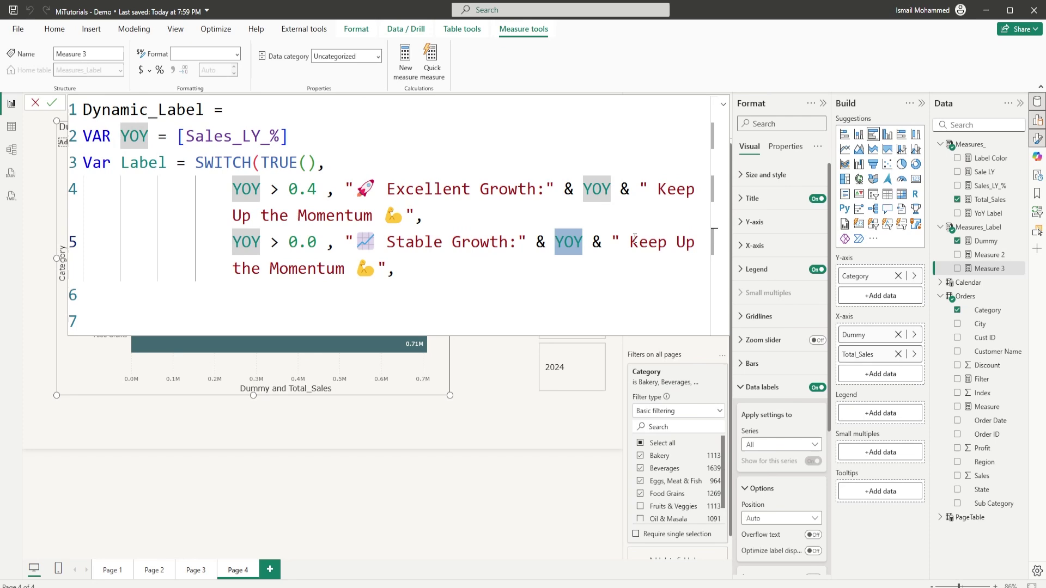
{"action": "left_click_drag", "start_coordinate": [630, 242], "coordinate": [376, 267]}
{"action": "type", "text": "Room to accelerate ⚡"}
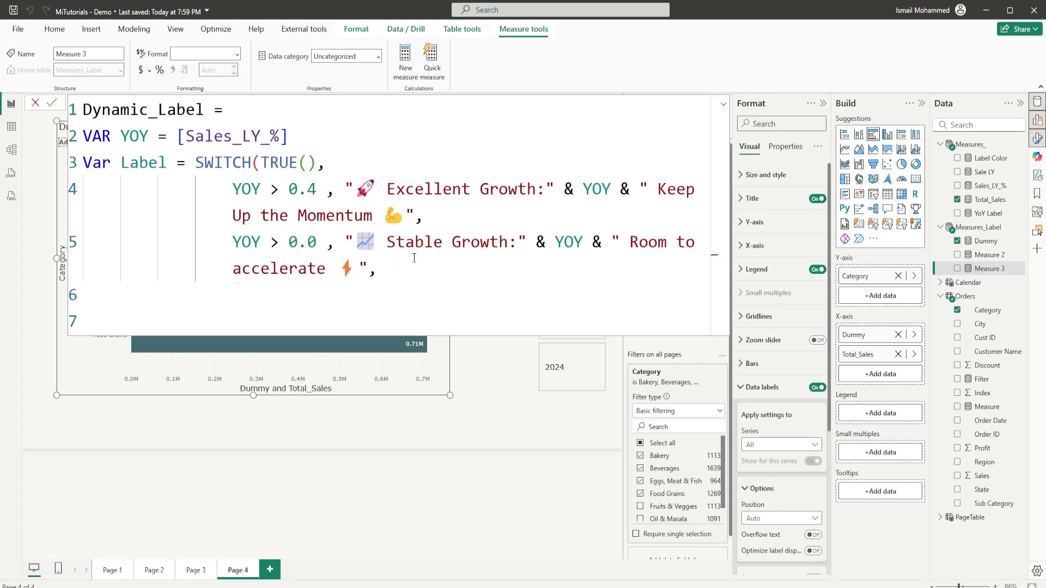
{"action": "left_click", "coordinate": [408, 273]}
{"action": "key", "text": "shift+Return"}
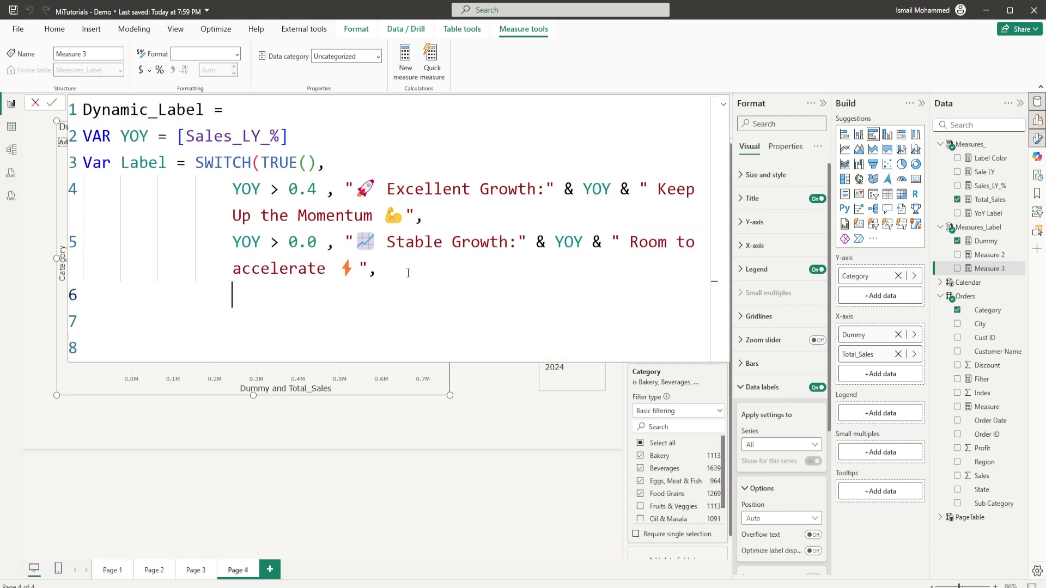
Duplicate the Stable Growth branch as a YOY < 0.0 Decline branch
{"action": "triple_click", "coordinate": [242, 243]}
{"action": "key", "text": "ctrl+c"}
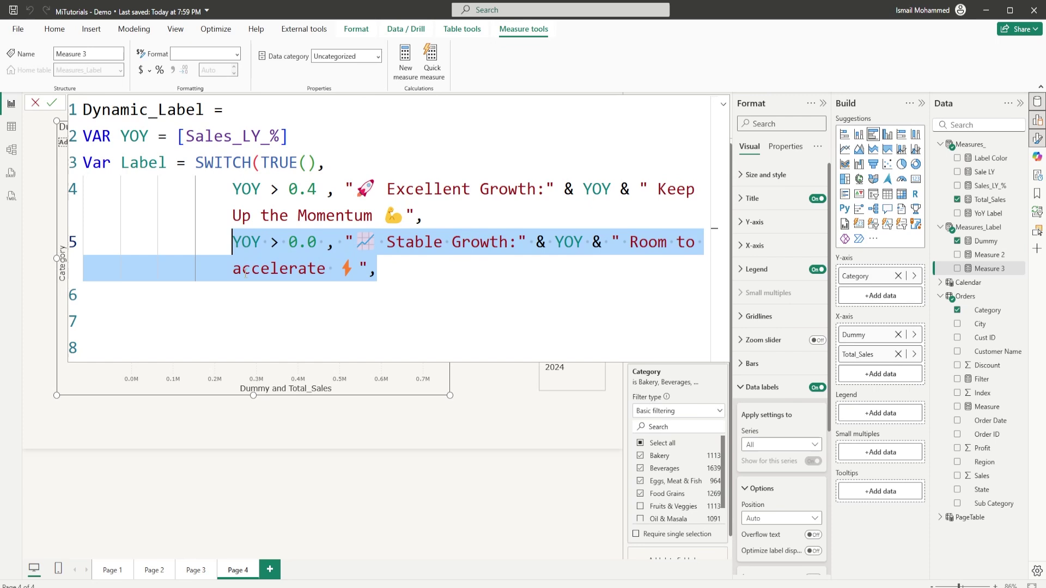
{"action": "left_click", "coordinate": [266, 315]}
{"action": "left_click", "coordinate": [272, 303]}
{"action": "key", "text": "ctrl+v"}
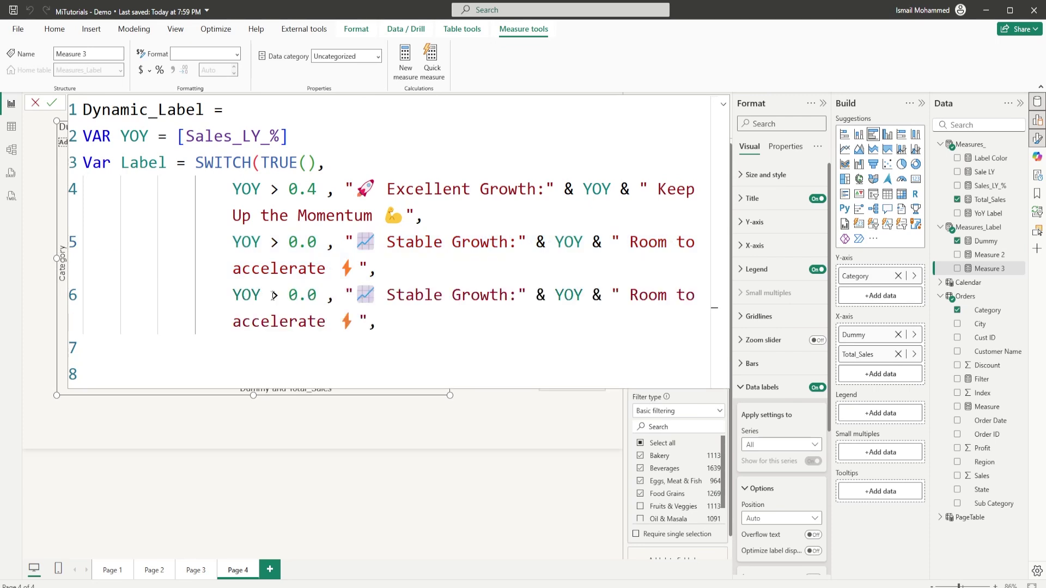
{"action": "double_click", "coordinate": [274, 295]}
{"action": "type", "text": "<"}
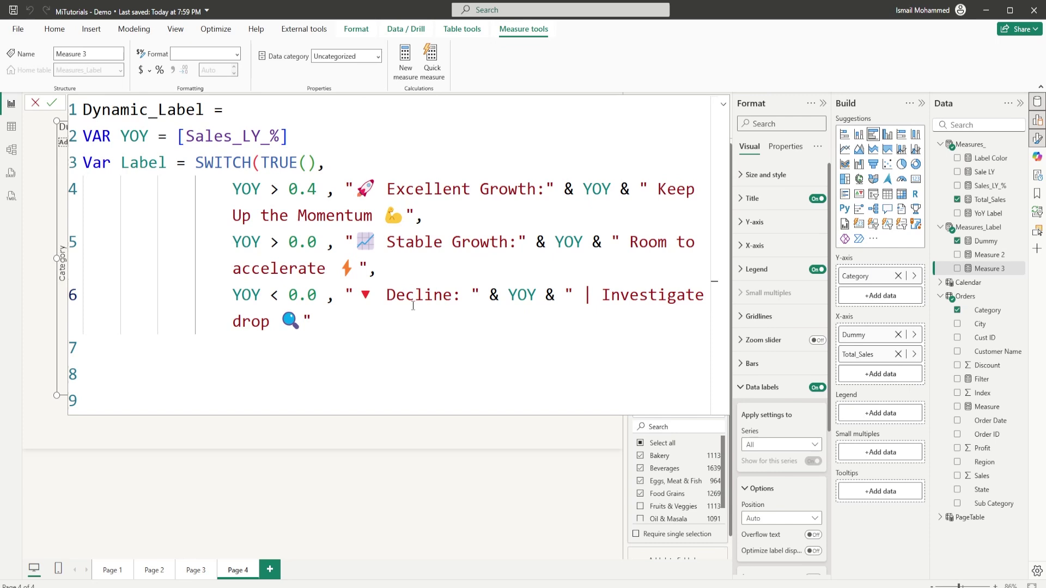
{"action": "key", "text": "Home"}
{"action": "left_click", "coordinate": [312, 315], "text": "shift"}
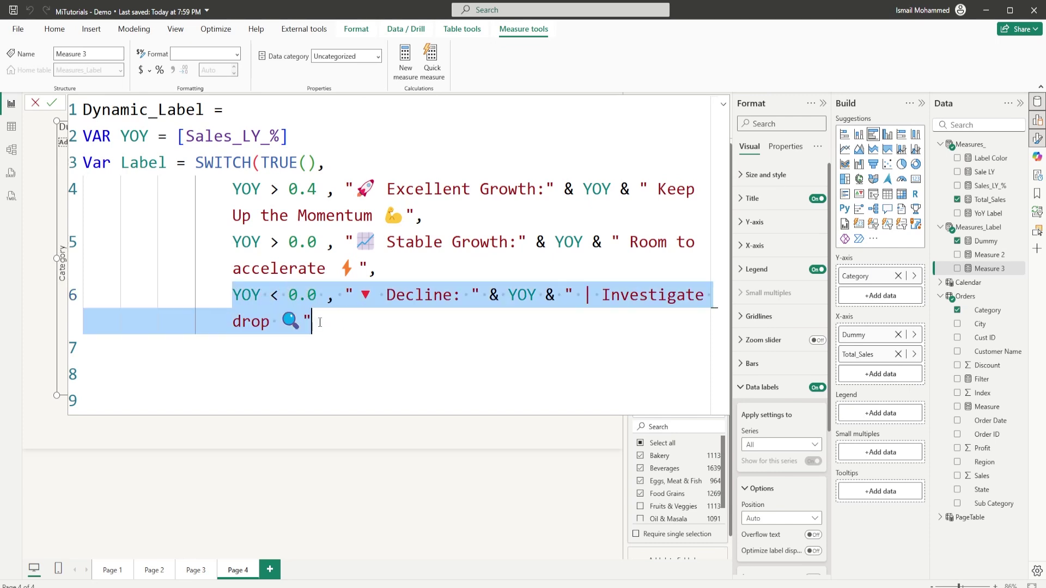
{"action": "left_click", "coordinate": [320, 322]}
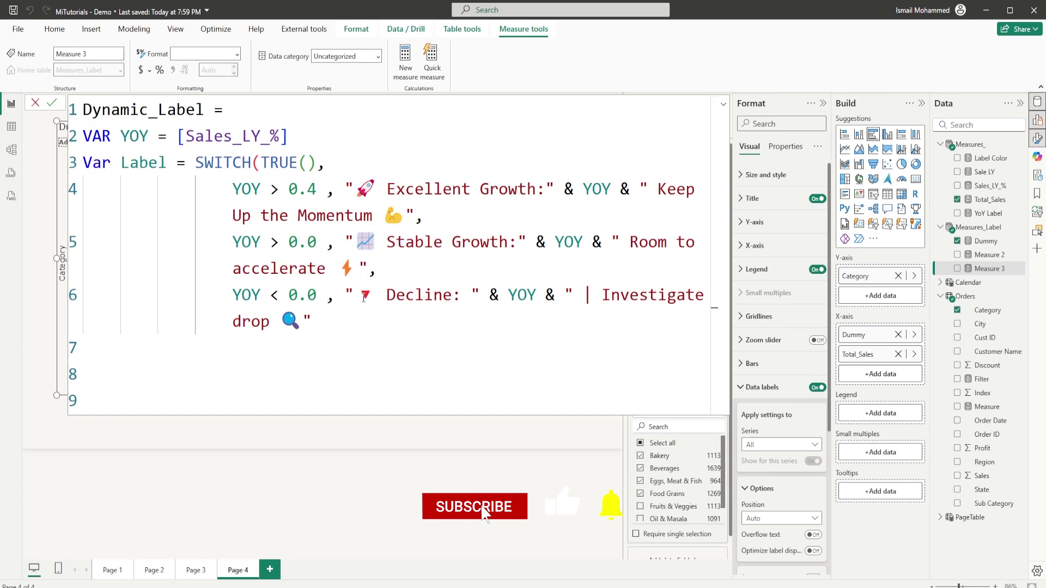
Close the SWITCH, add RETURN Label, and commit the Dynamic_Label measure
{"action": "left_click", "coordinate": [512, 295]}
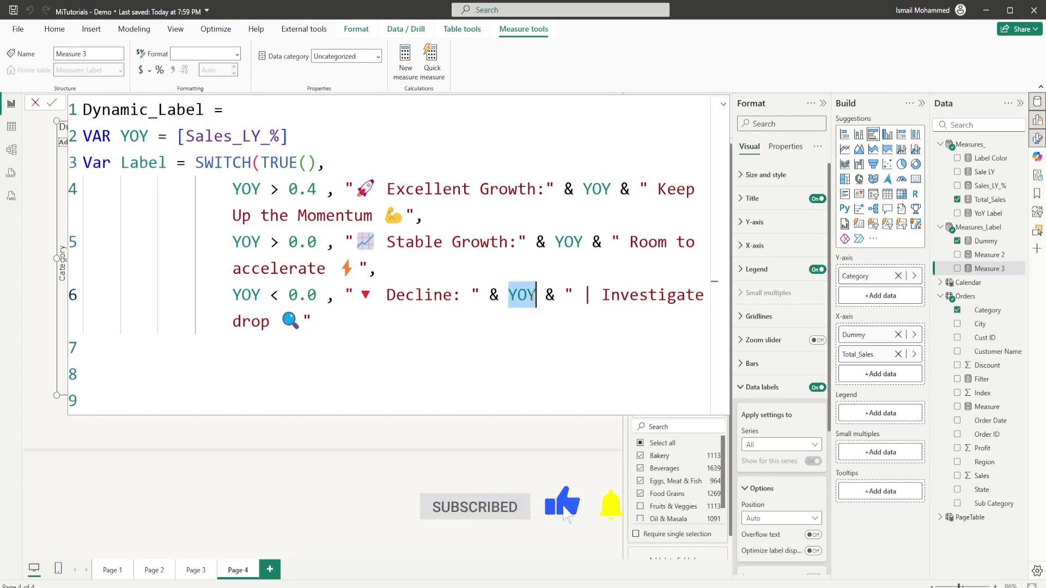
{"action": "left_click", "coordinate": [362, 320]}
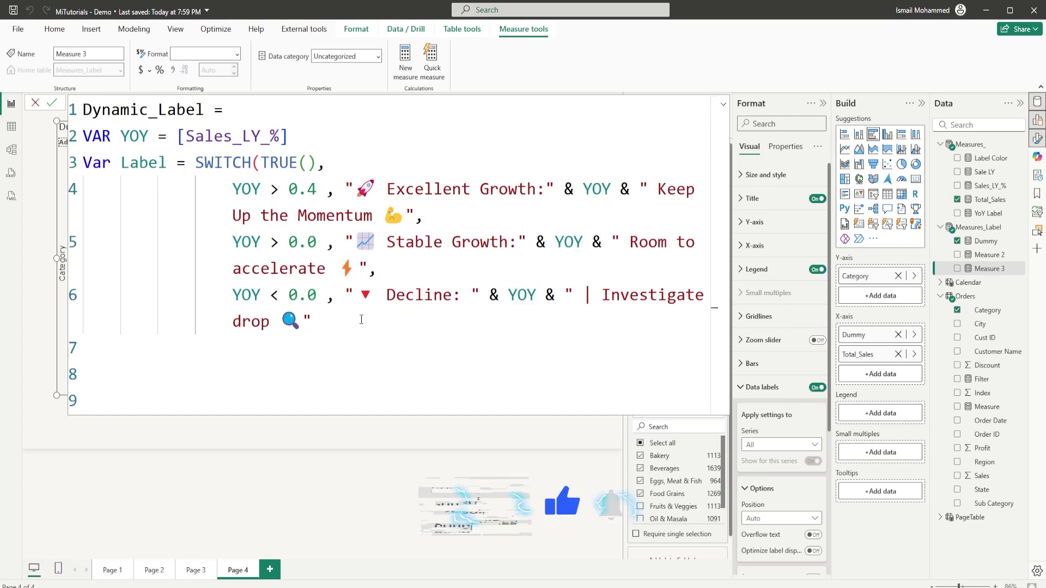
{"action": "type", "text": ")"}
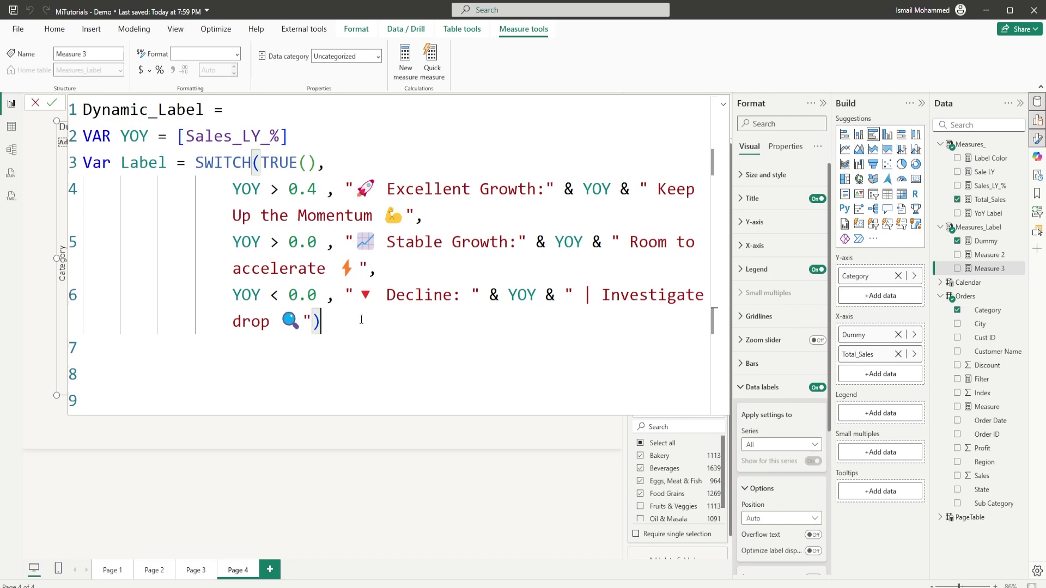
{"action": "key", "text": "Return"}
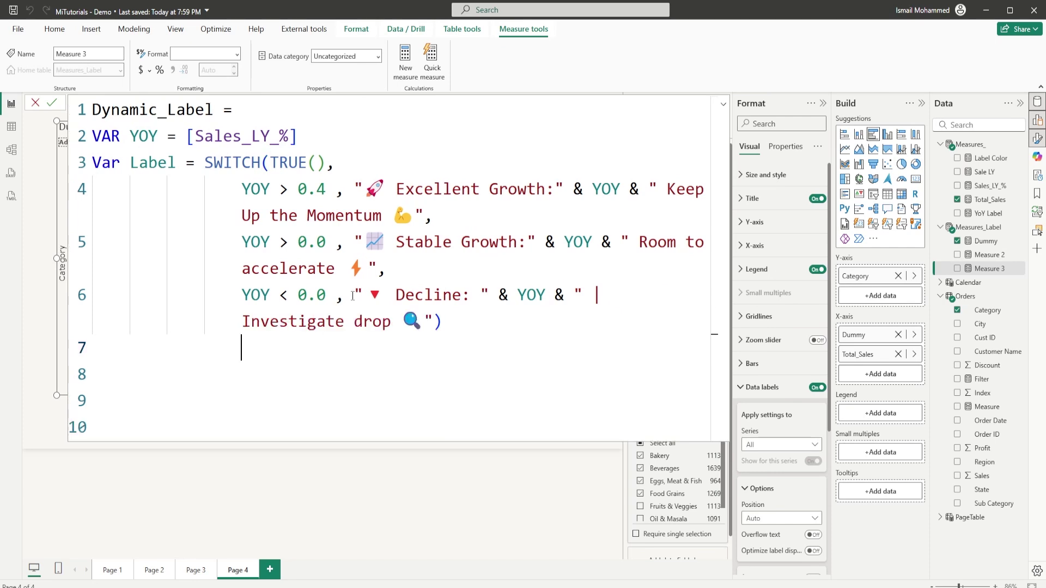
{"action": "key", "text": "BackSpace"}
{"action": "key", "text": "BackSpace"}
{"action": "type", "text": "R"}
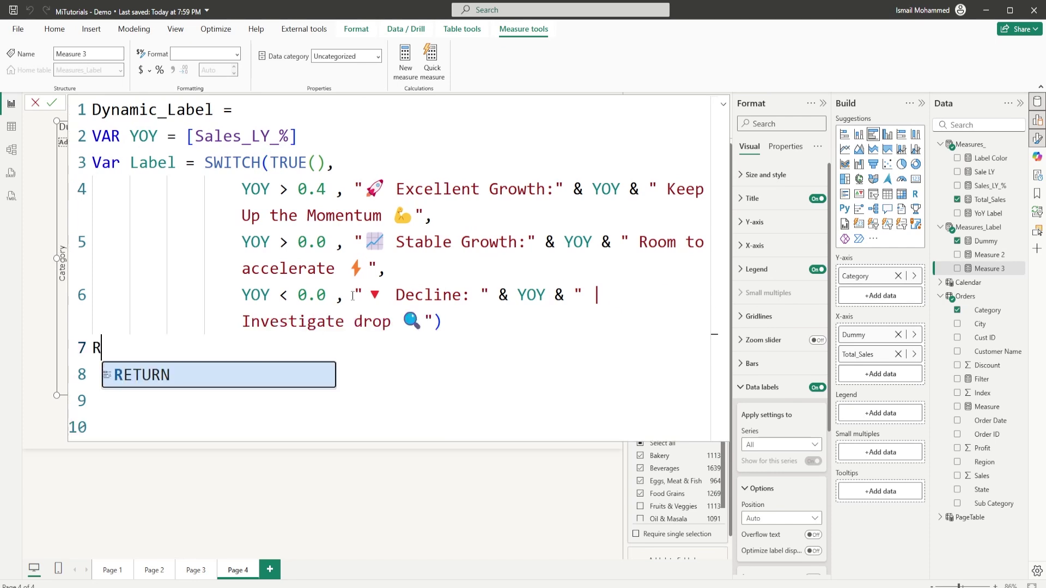
{"action": "type", "text": "ETURN Label"}
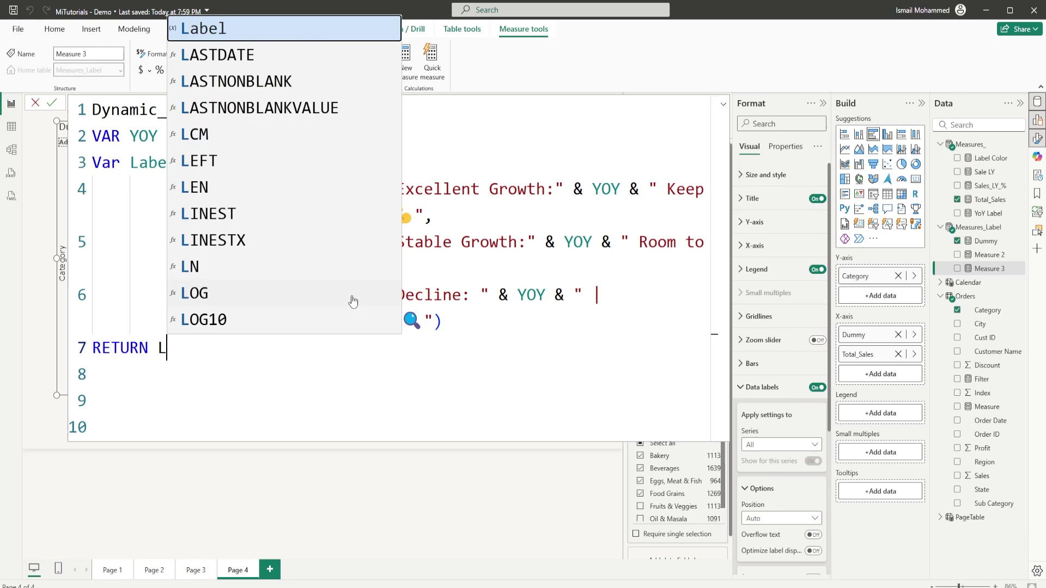
{"action": "left_click", "coordinate": [51, 103]}
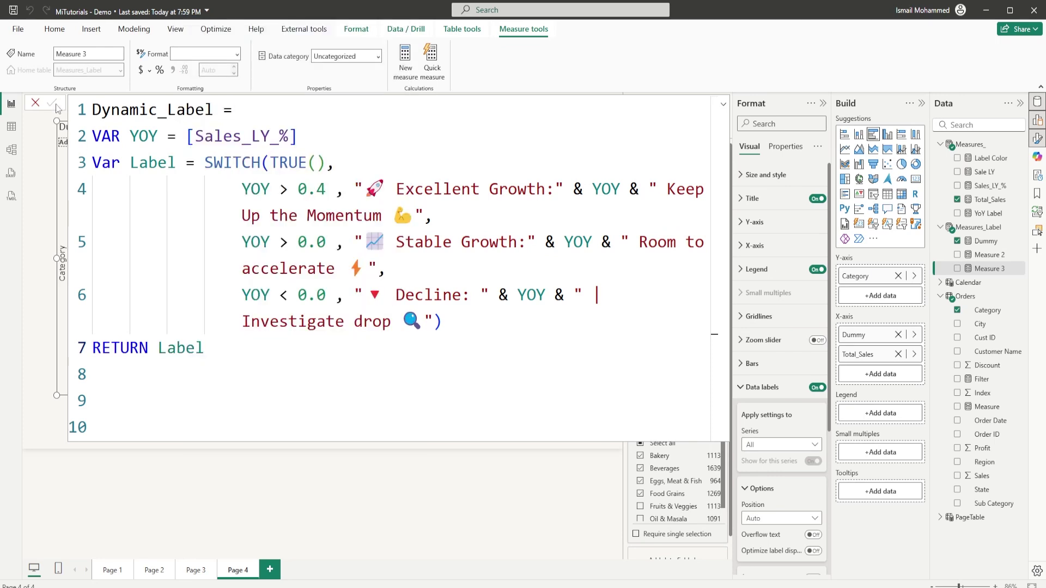
Hide the Filters pane and set the Dummy series' data label value to Dynamic_Label
{"action": "left_click", "coordinate": [35, 102]}
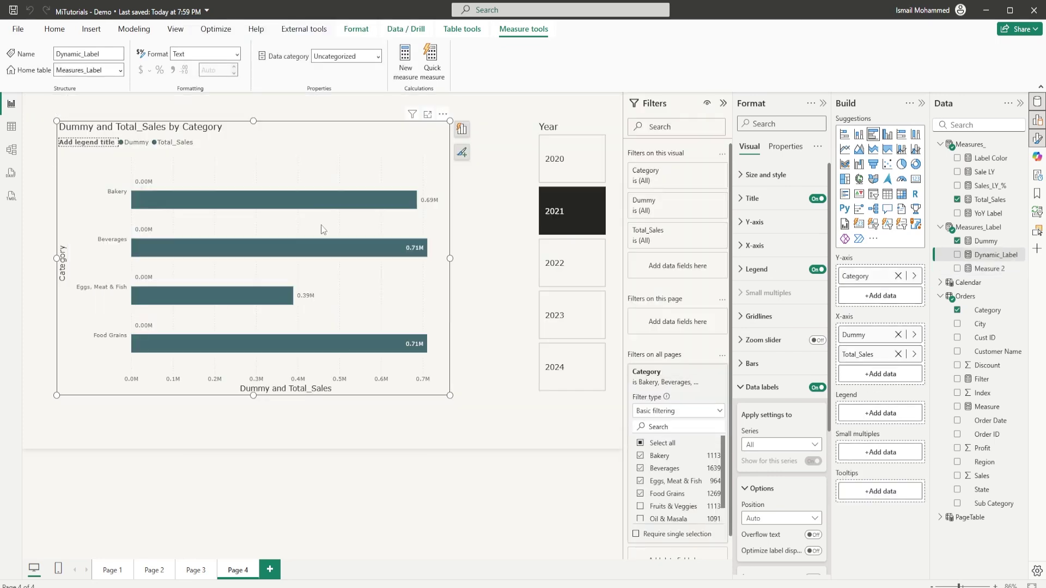
{"action": "left_click", "coordinate": [723, 103]}
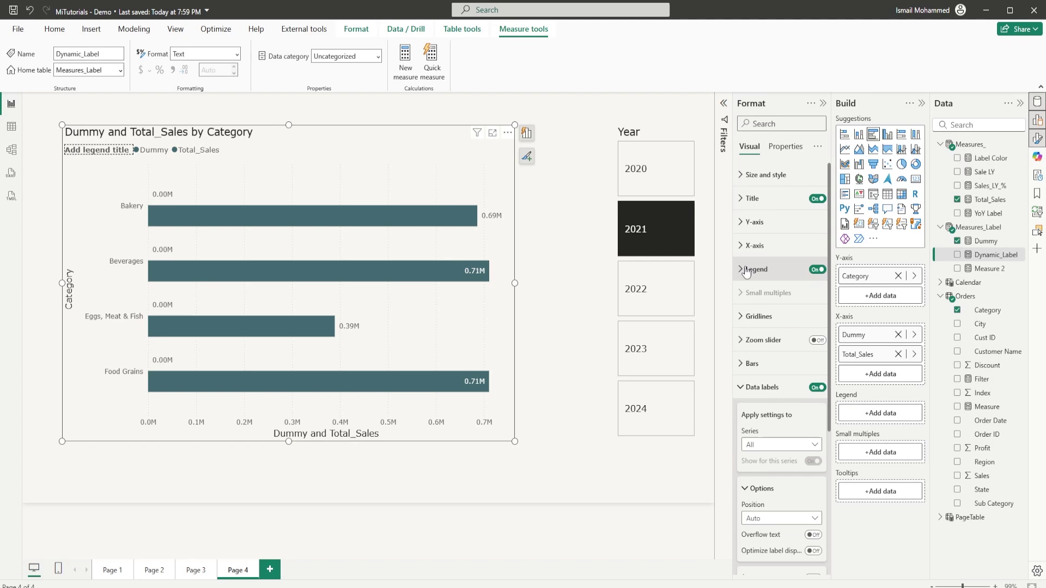
{"action": "scroll", "coordinate": [771, 387], "scroll_direction": "down", "scroll_amount": 4}
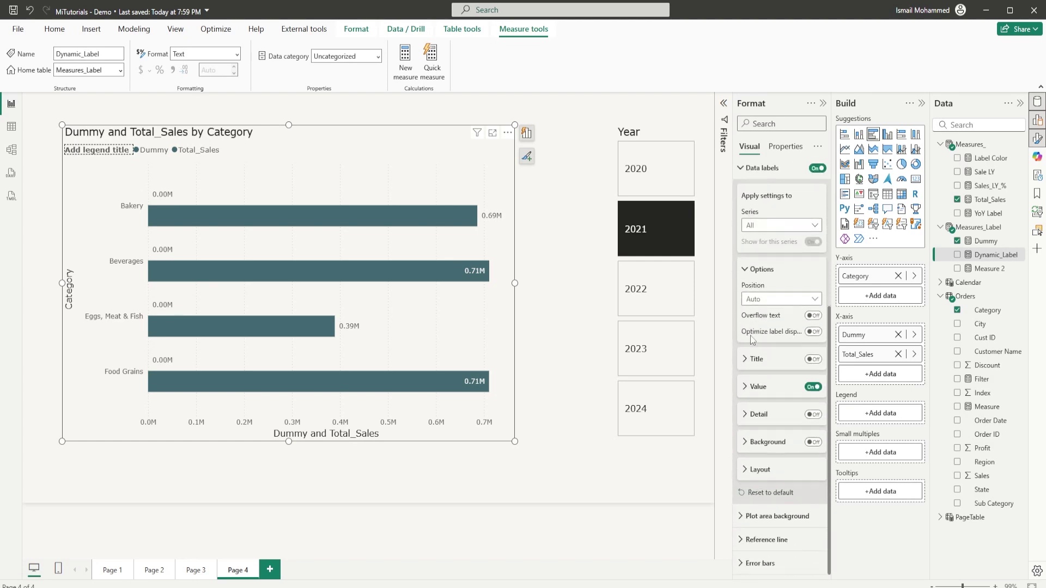
{"action": "left_click", "coordinate": [810, 234]}
{"action": "left_click", "coordinate": [765, 254]}
{"action": "left_click", "coordinate": [753, 393]}
{"action": "scroll", "coordinate": [774, 382], "scroll_direction": "down", "scroll_amount": 2}
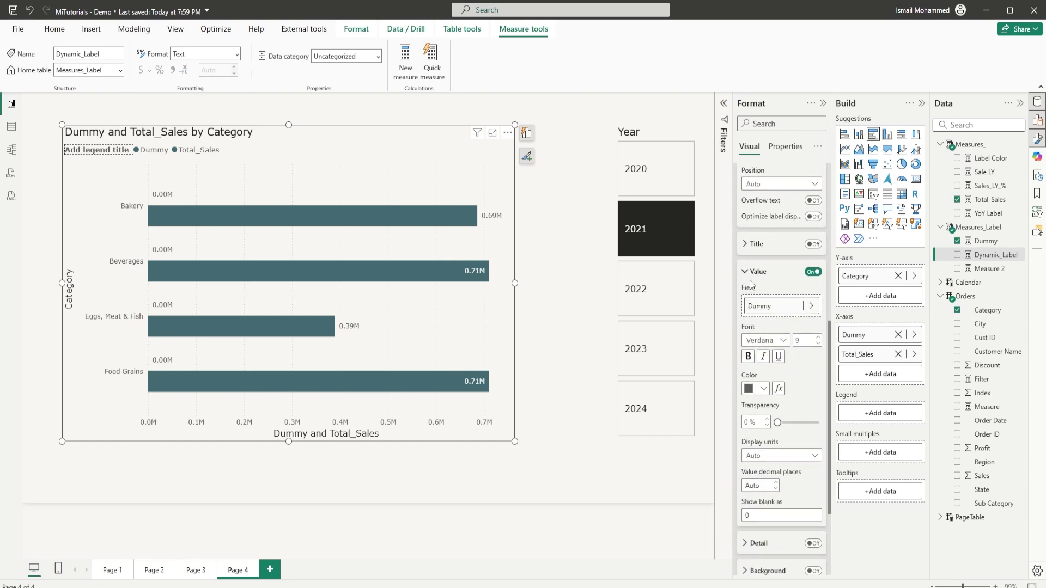
{"action": "left_click", "coordinate": [811, 307]}
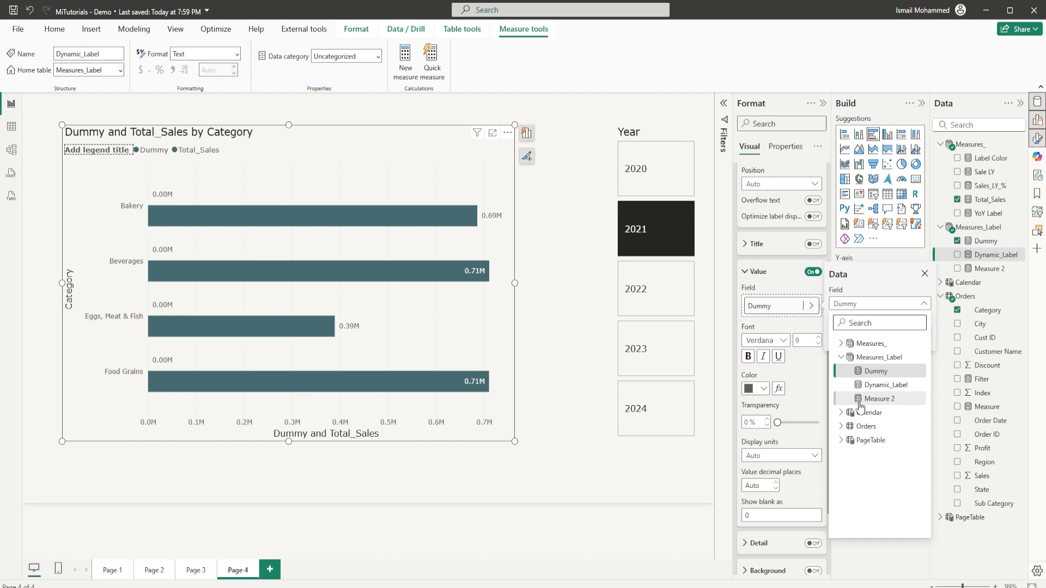
{"action": "left_click", "coordinate": [884, 386]}
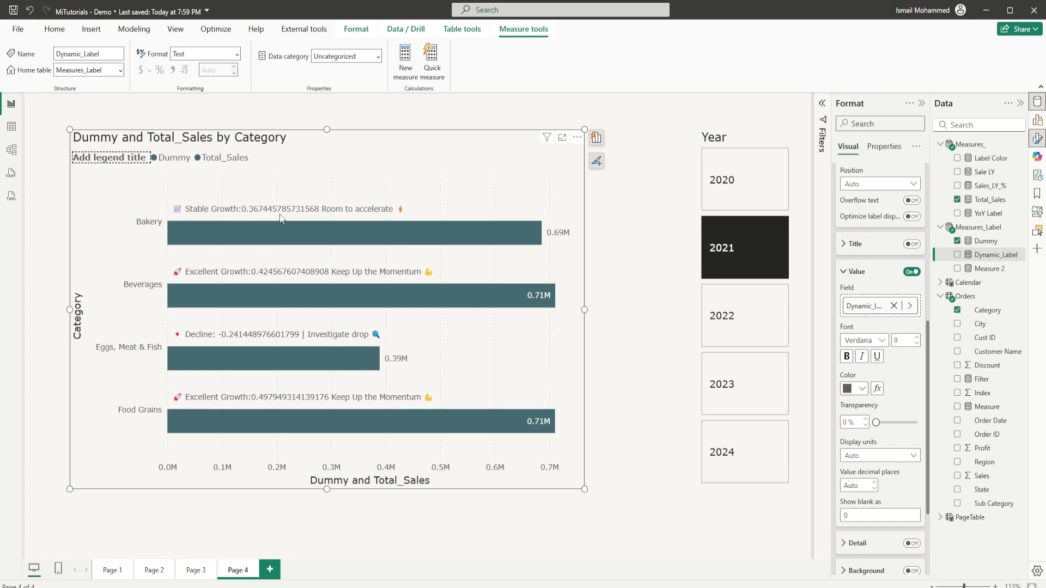
Add a new VAR YOY_F line below YOY in Dynamic_Label
{"action": "left_click", "coordinate": [986, 255]}
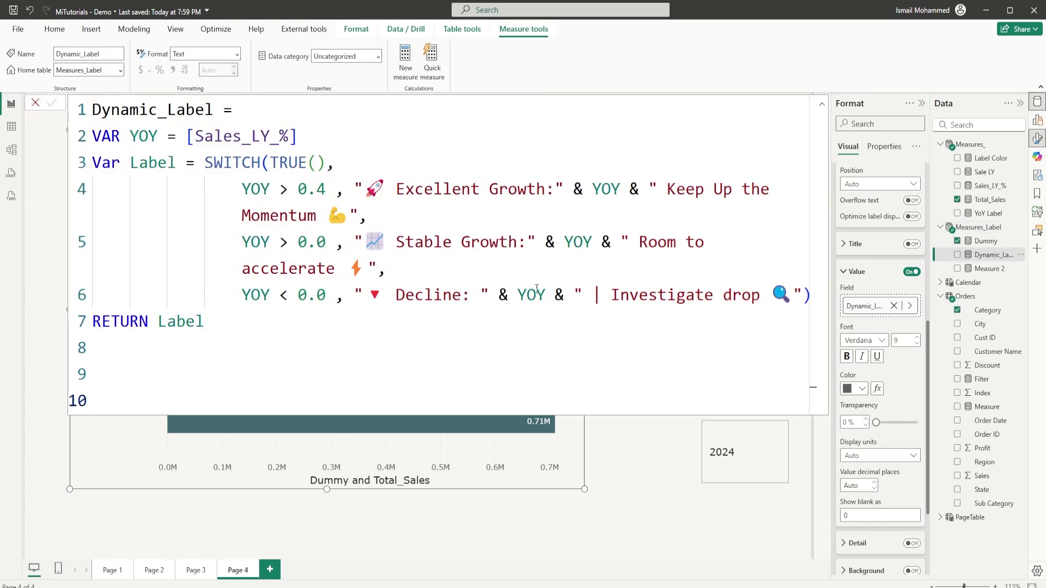
{"action": "left_click", "coordinate": [597, 206]}
{"action": "left_click_drag", "start_coordinate": [593, 189], "coordinate": [620, 191]}
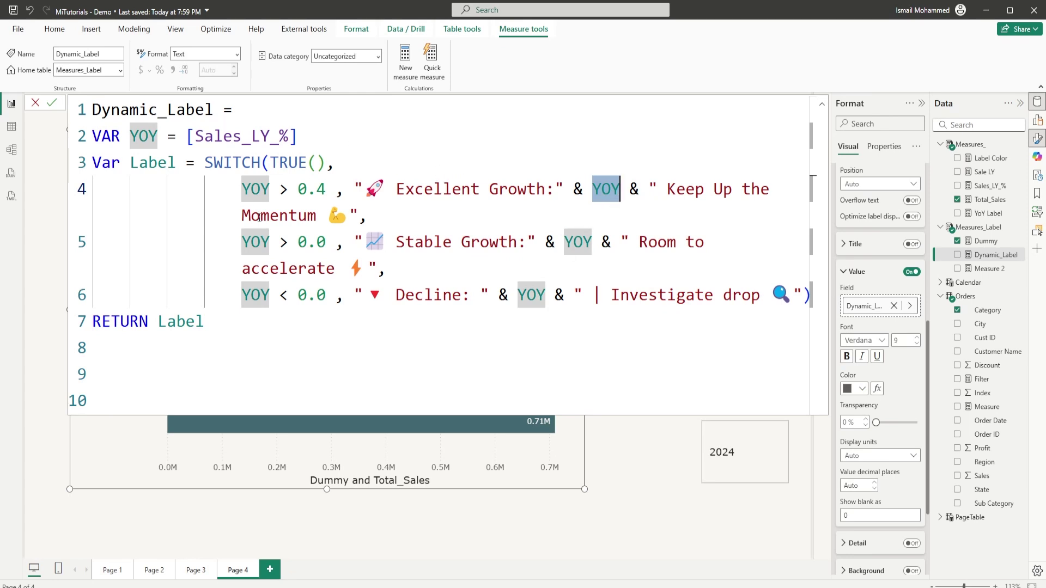
{"action": "left_click", "coordinate": [307, 140]}
{"action": "key", "text": "Return"}
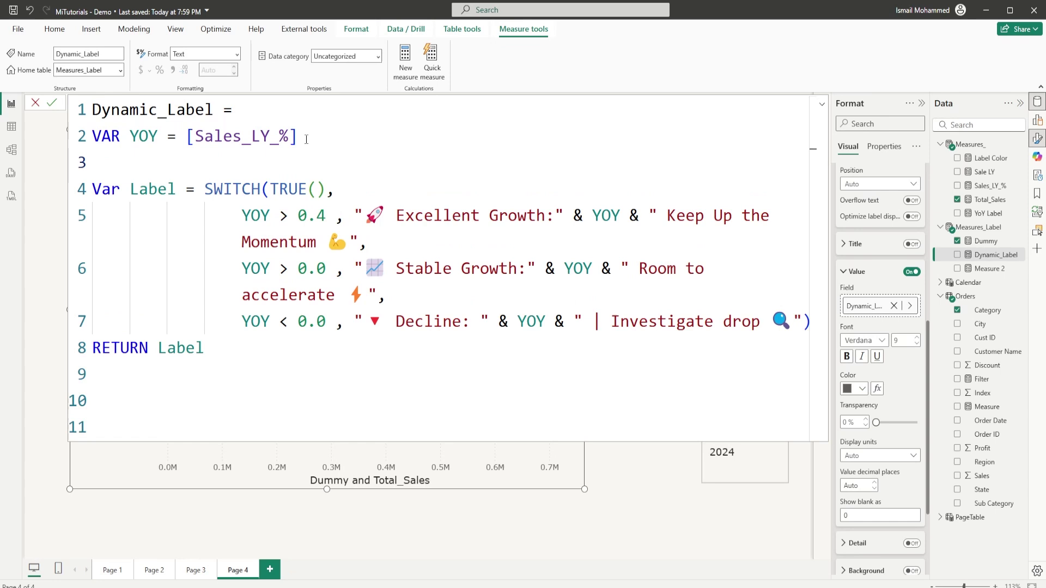
{"action": "type", "text": "VAR YO"}
{"action": "key", "text": "BackSpace"}
{"action": "key", "text": "BackSpace"}
{"action": "type", "text": "YOY_F ="}
Define YOY_F as FORMAT([Sales_LY_%],"0.00%")
{"action": "left_click_drag", "start_coordinate": [306, 141], "coordinate": [186, 140]}
{"action": "left_click", "coordinate": [225, 163]}
{"action": "type", "text": "[Sales_LY_%]"}
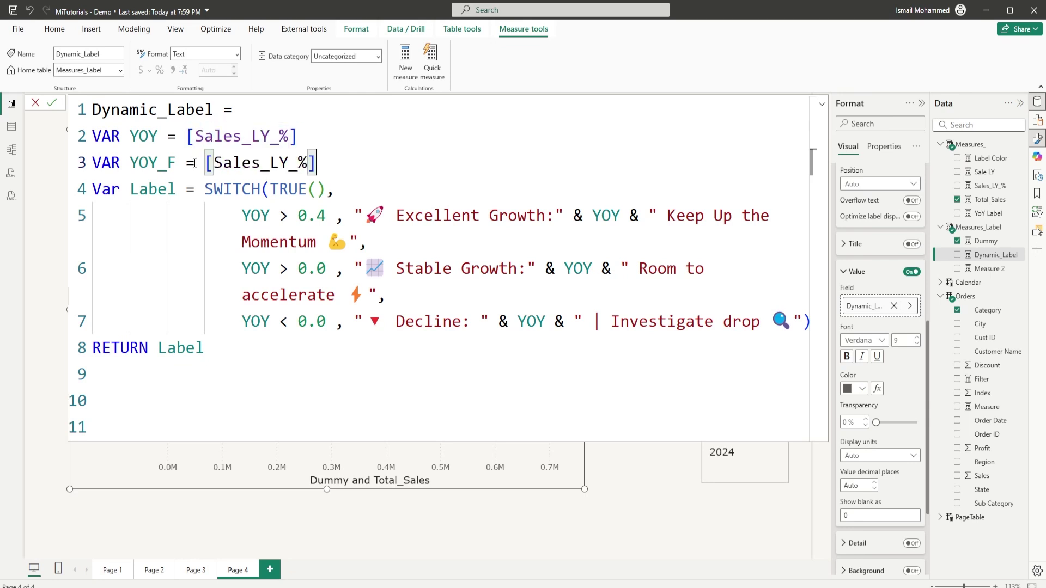
{"action": "left_click", "coordinate": [205, 163]}
{"action": "type", "text": "Form"}
{"action": "key", "text": "Tab"}
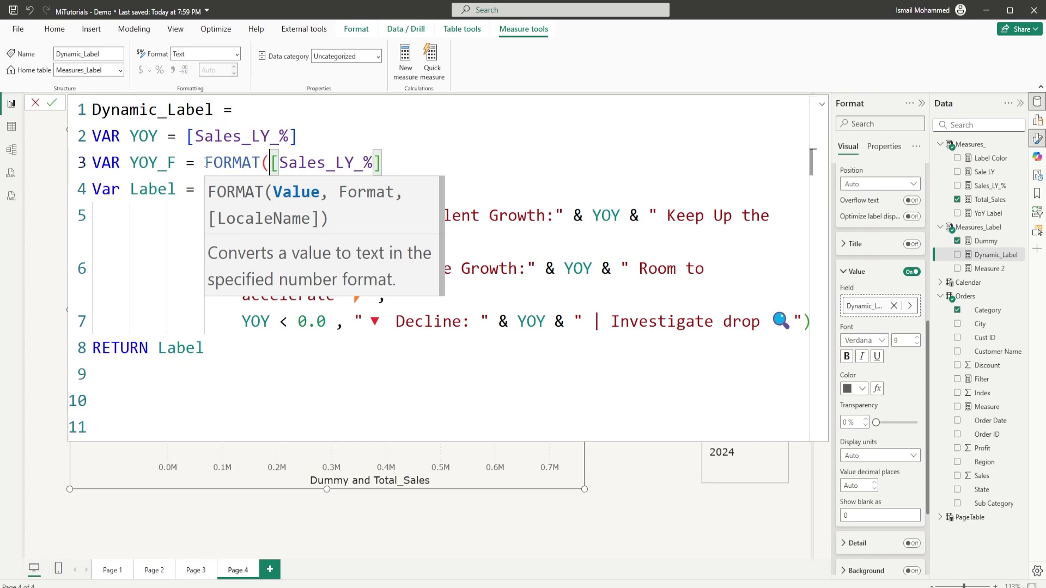
{"action": "left_click", "coordinate": [418, 162]}
{"action": "type", "text": ","}
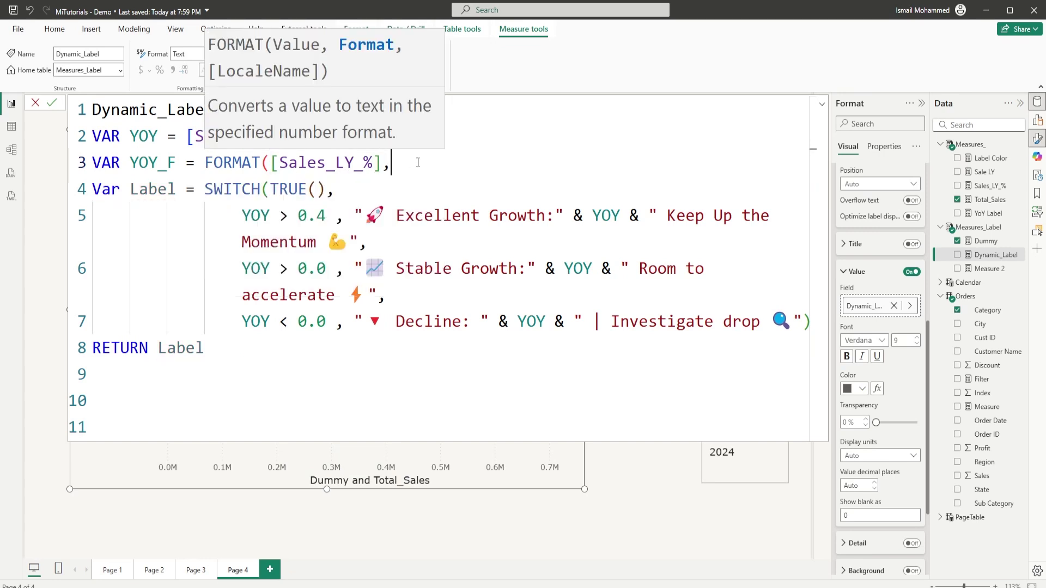
{"action": "type", "text": "\"0."}
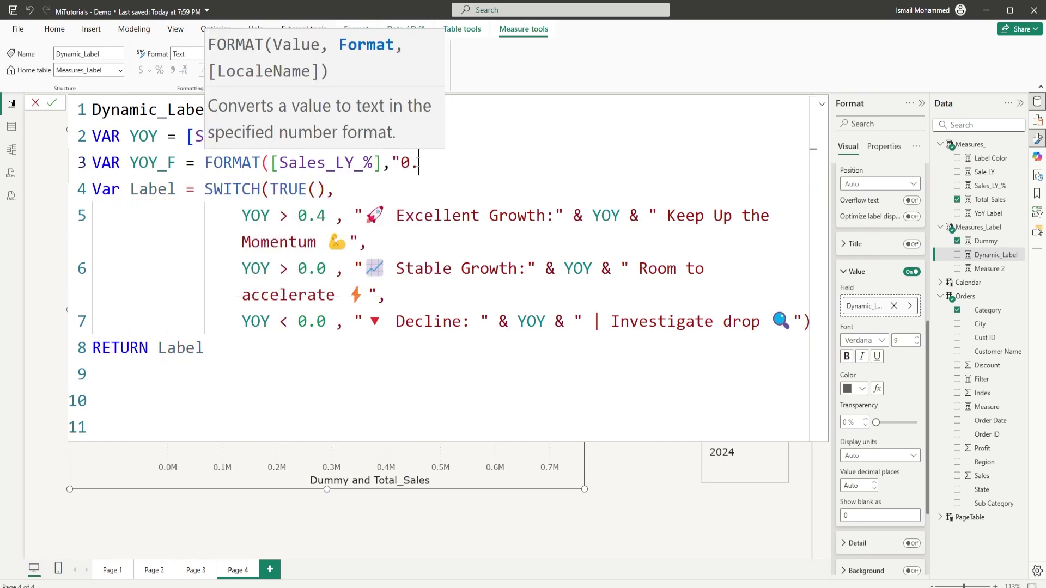
{"action": "type", "text": "00%\")"}
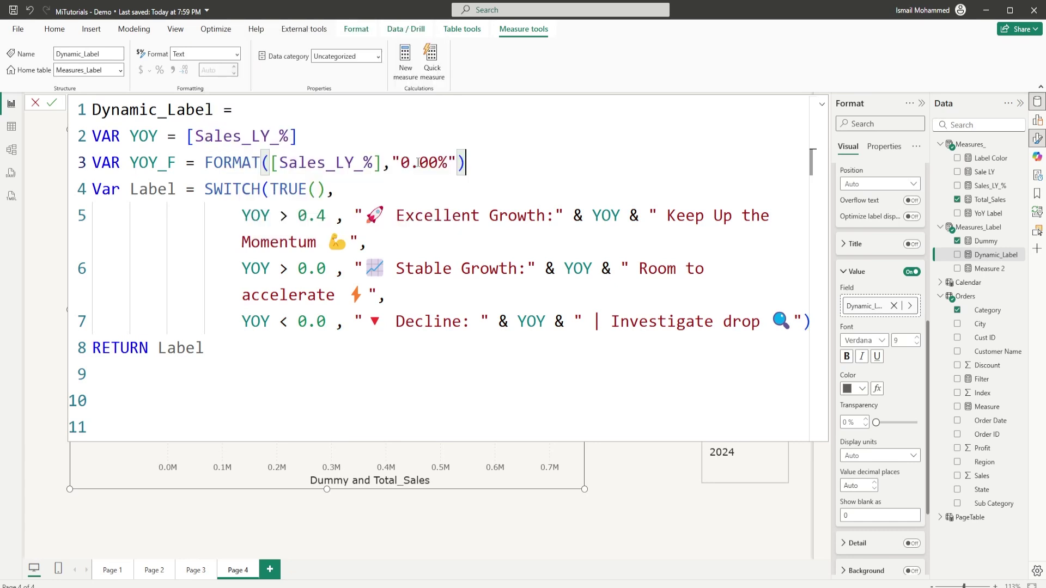
Swap YOY for YOY_F in all three label messages and commit
{"action": "double_click", "coordinate": [153, 163]}
{"action": "key", "text": "ctrl+c"}
{"action": "double_click", "coordinate": [606, 216]}
{"action": "key", "text": "ctrl+v"}
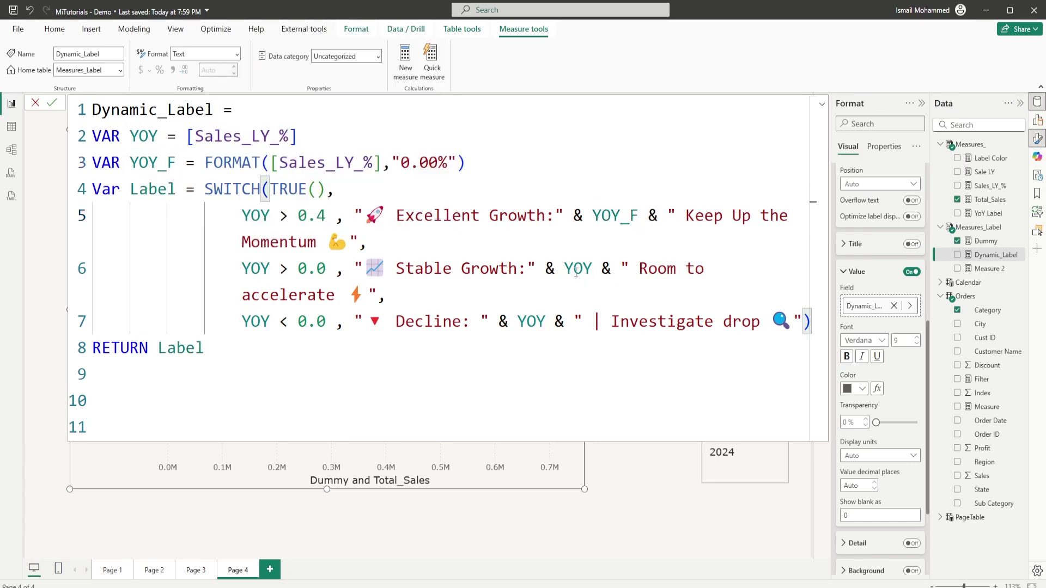
{"action": "double_click", "coordinate": [577, 269]}
{"action": "key", "text": "ctrl+v"}
{"action": "double_click", "coordinate": [531, 320]}
{"action": "key", "text": "ctrl+v"}
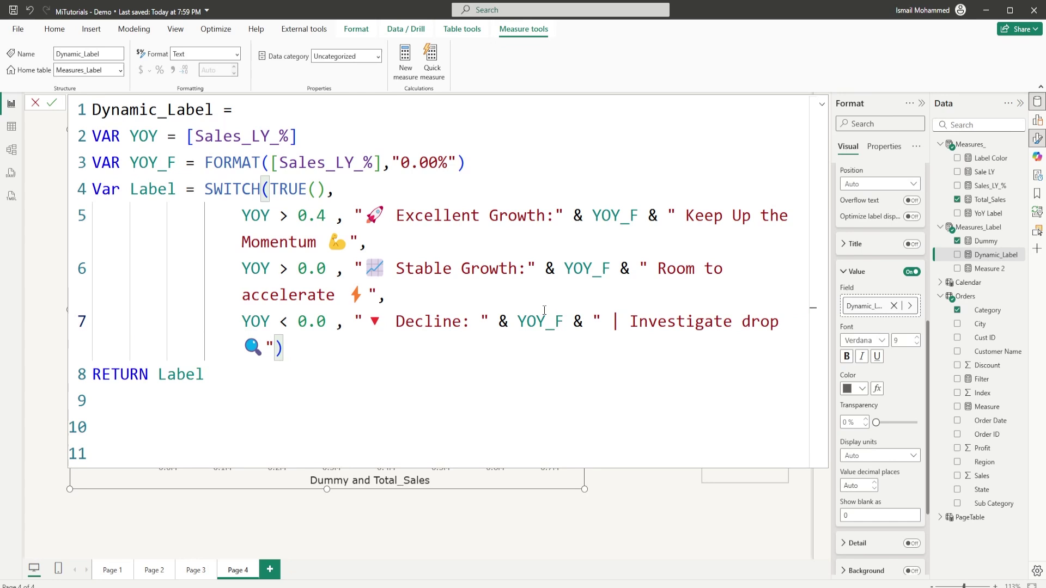
{"action": "left_click", "coordinate": [52, 102]}
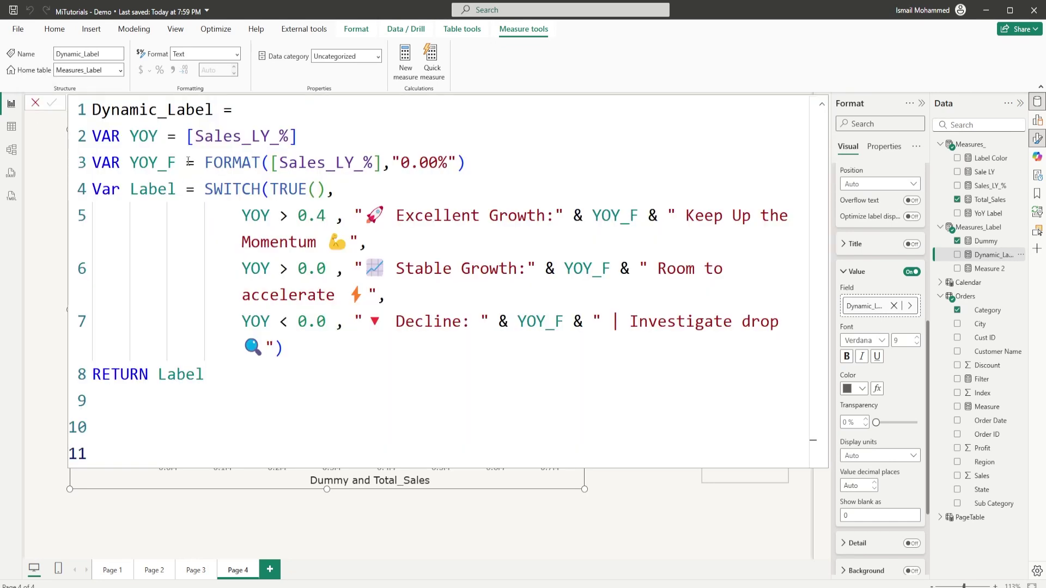
{"action": "left_click_drag", "start_coordinate": [207, 164], "coordinate": [355, 163]}
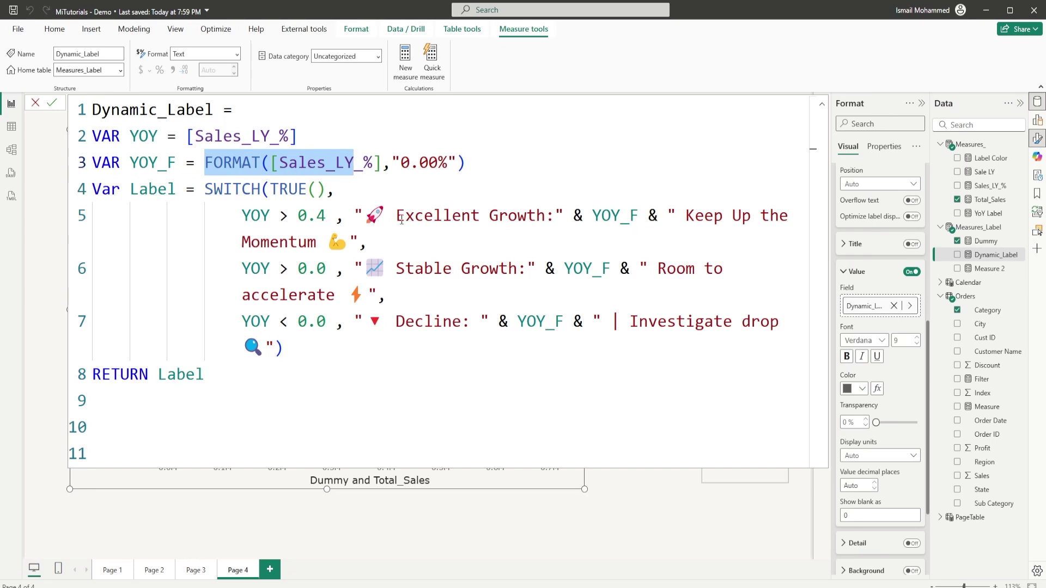
Make the growth data labels bold at font size 9, such as Bakery's 36.74%
{"action": "left_click", "coordinate": [35, 102]}
{"action": "mouse_move", "coordinate": [517, 251]}
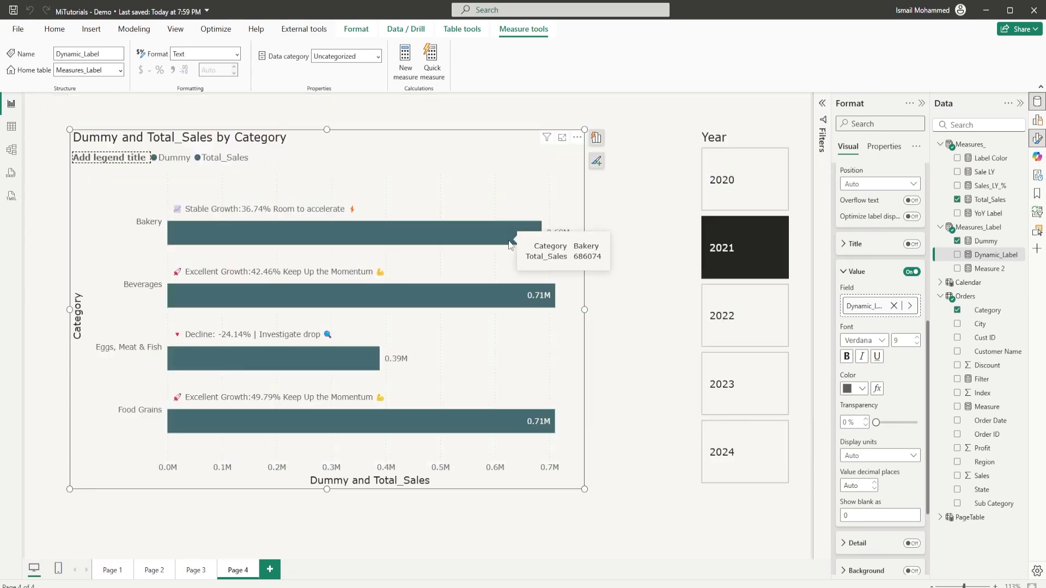
{"action": "left_click", "coordinate": [847, 359]}
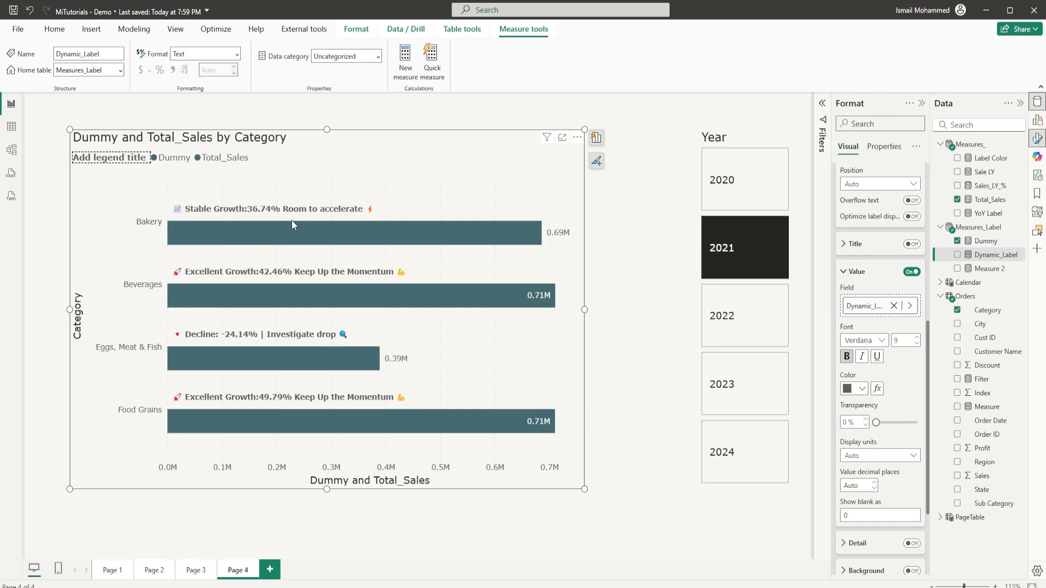
{"action": "left_click", "coordinate": [917, 337]}
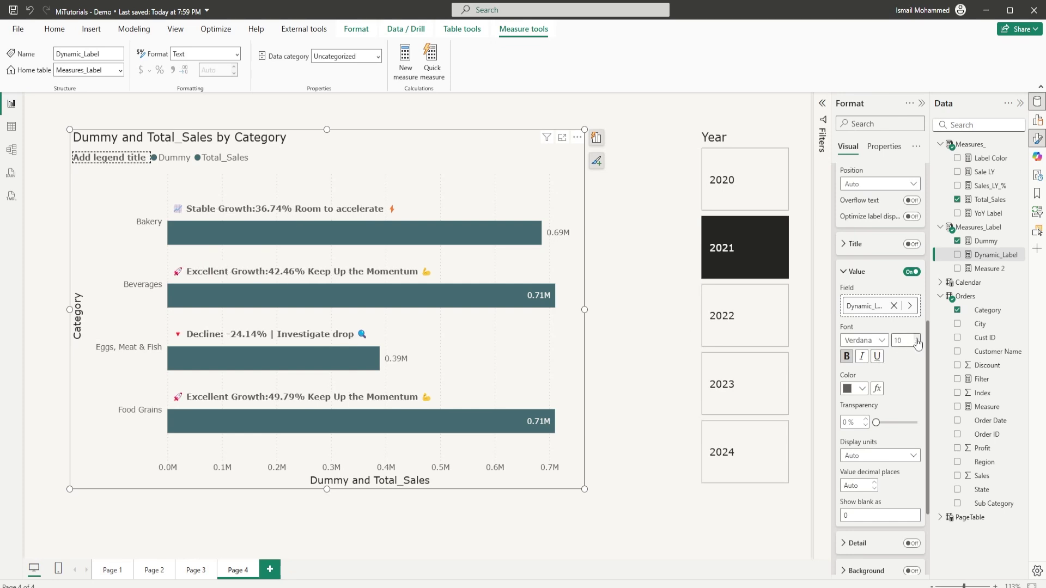
{"action": "left_click", "coordinate": [916, 343]}
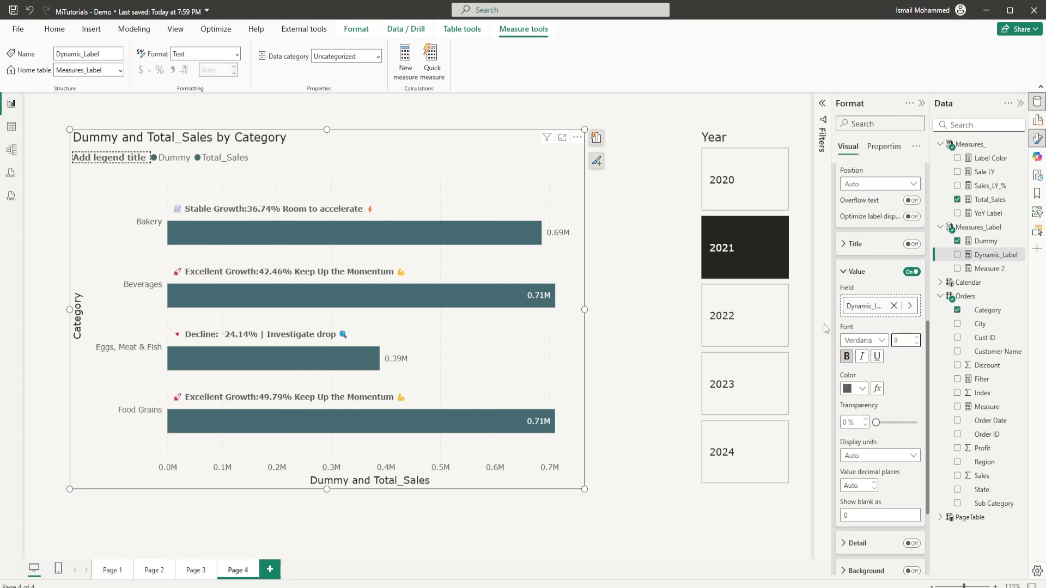
{"action": "left_click", "coordinate": [803, 326]}
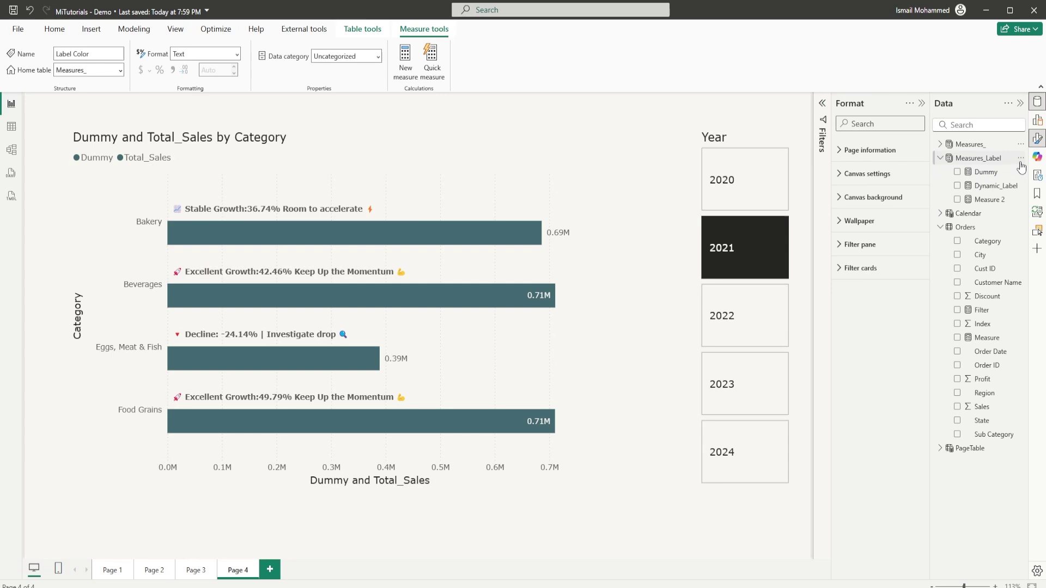
Add a Measures_Label measure Label_Color = IF([Sales_LY_%] > 0, "#016E51", "#C25A3D")
{"action": "left_click", "coordinate": [1021, 158]}
{"action": "left_click", "coordinate": [962, 170]}
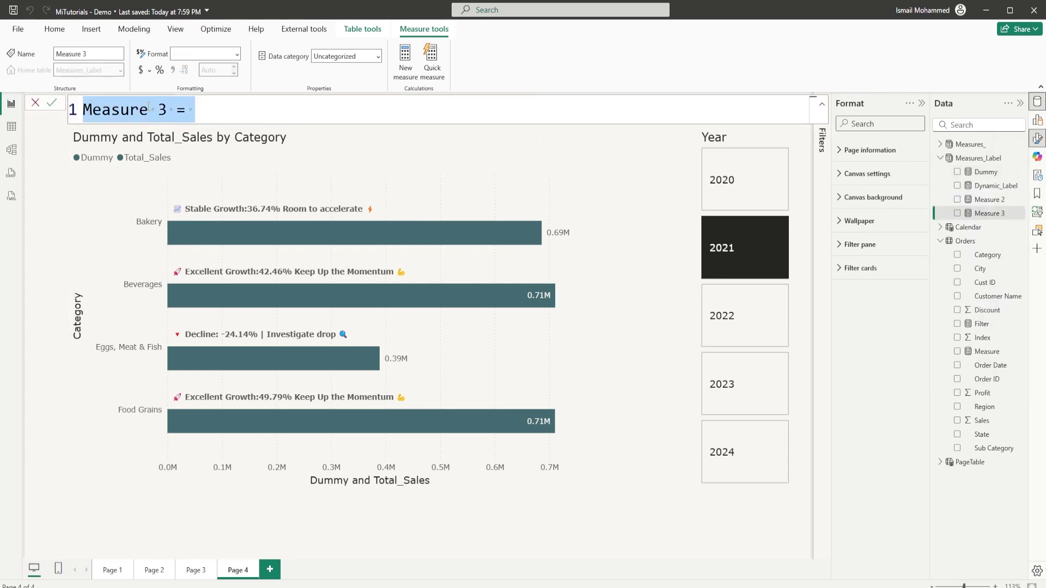
{"action": "type", "text": "Label_"}
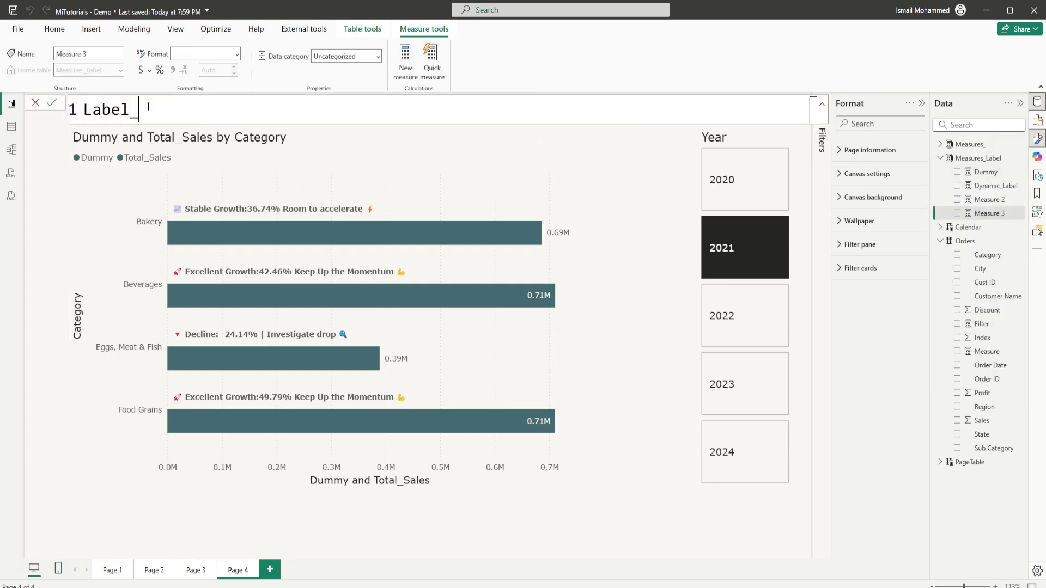
{"action": "type", "text": "Color = IF("}
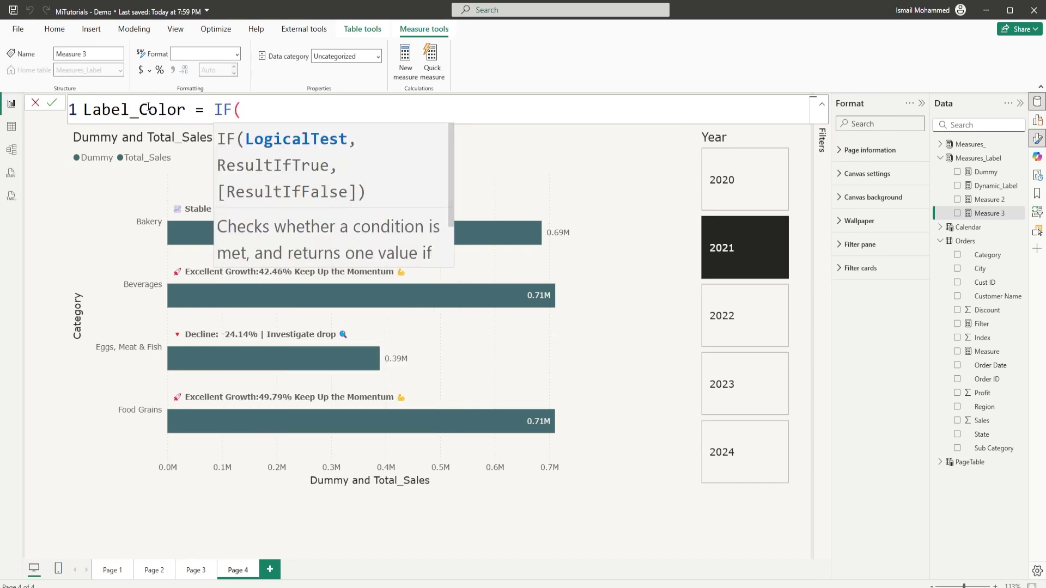
{"action": "type", "text": "ly"}
{"action": "key", "text": "Tab"}
{"action": "type", "text": ">"}
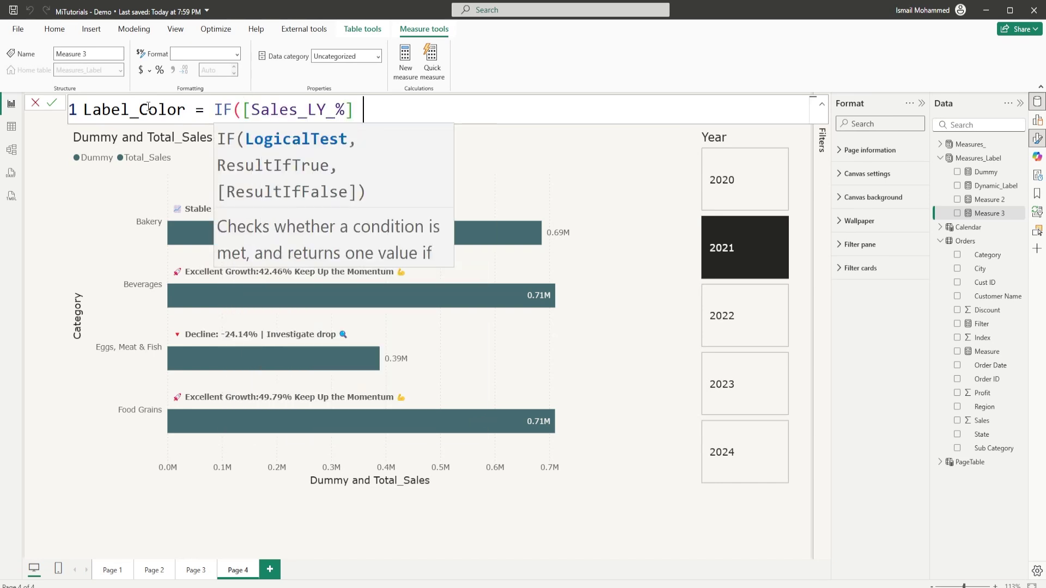
{"action": "type", "text": " 0 ,"}
{"action": "key", "text": "ctrl+v"}
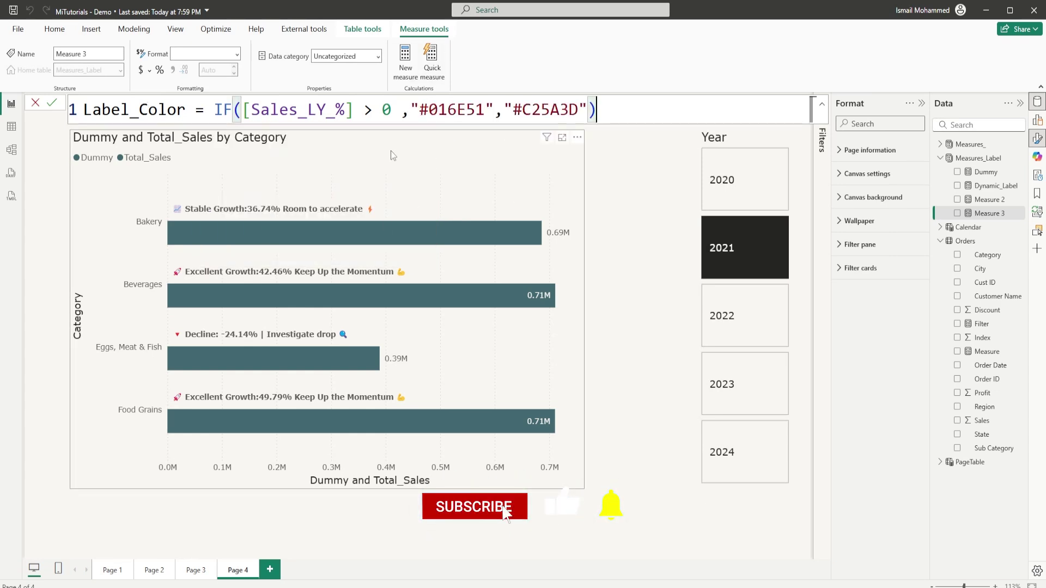
{"action": "left_click_drag", "start_coordinate": [512, 110], "coordinate": [579, 111]}
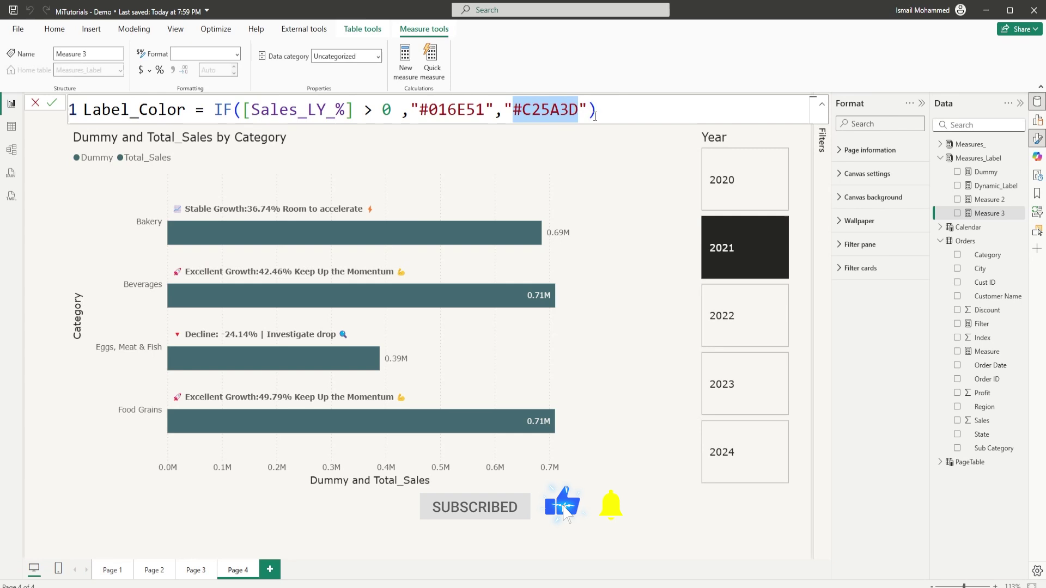
{"action": "left_click", "coordinate": [54, 108]}
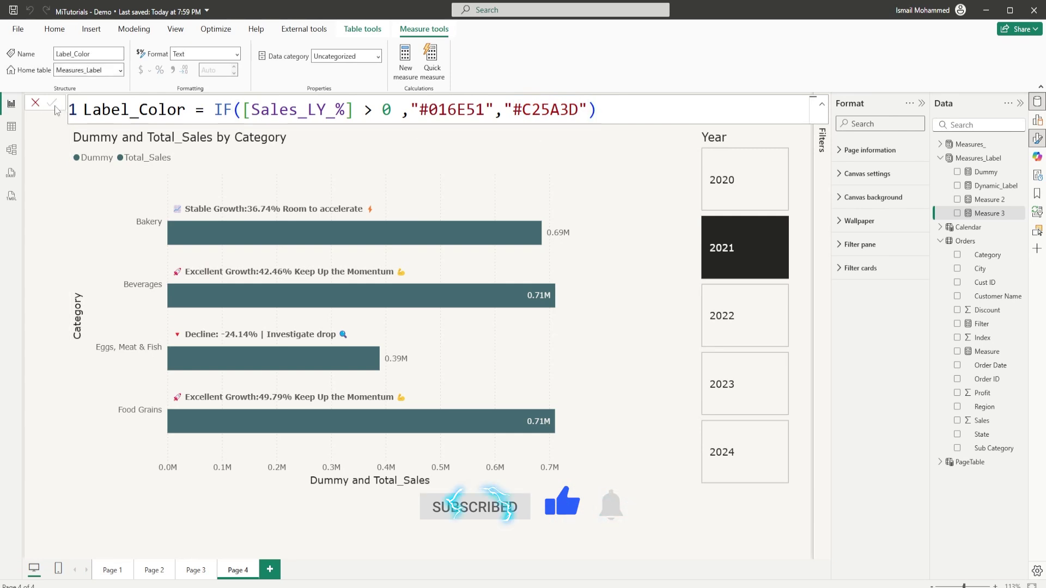
{"action": "left_click", "coordinate": [485, 172]}
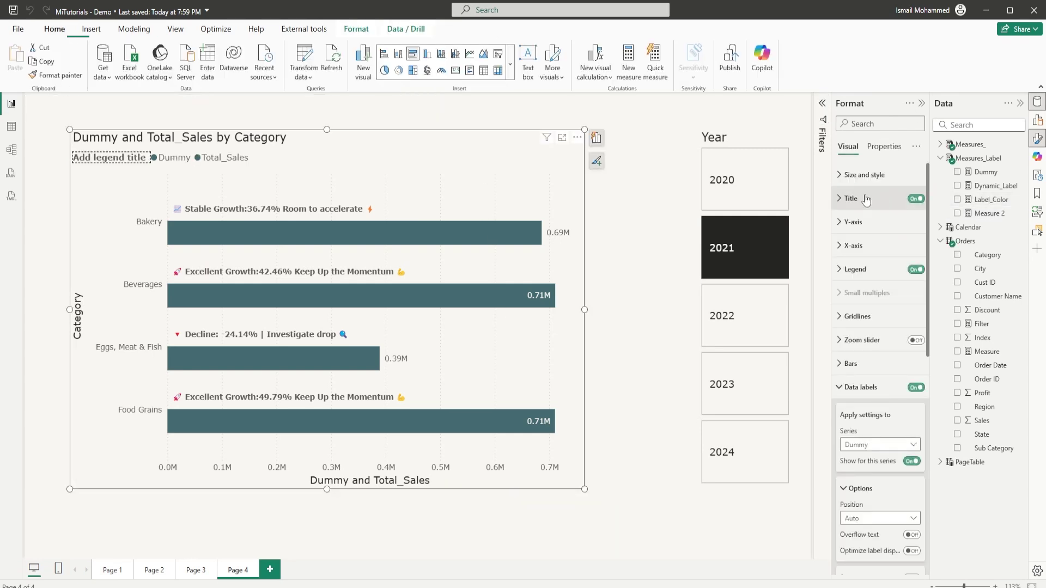
Colour the data label values by the Label_Color measure using Field value conditional formatting
{"action": "scroll", "coordinate": [869, 280], "scroll_direction": "down", "scroll_amount": 3}
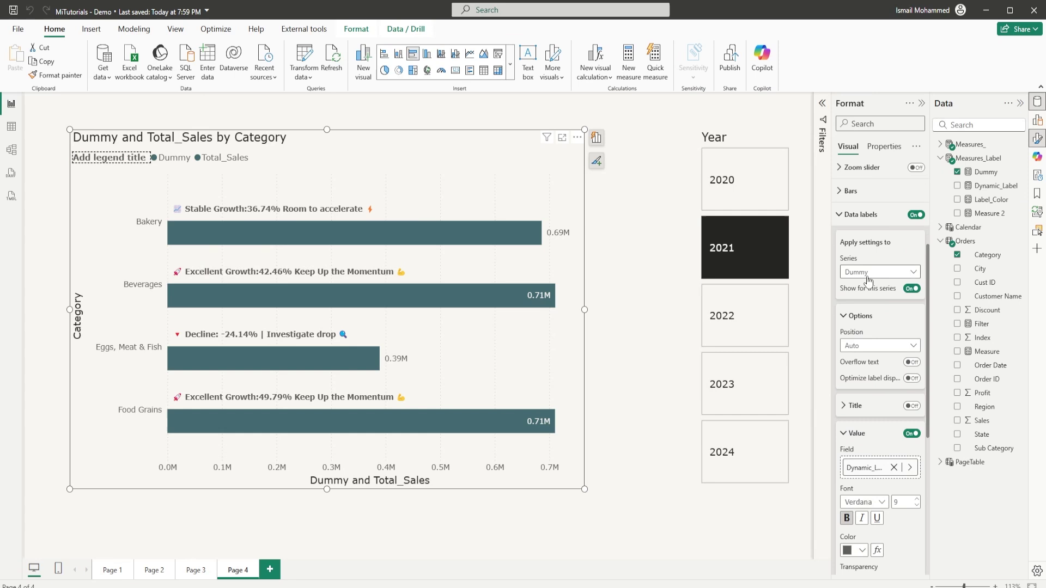
{"action": "scroll", "coordinate": [872, 279], "scroll_direction": "down", "scroll_amount": 3}
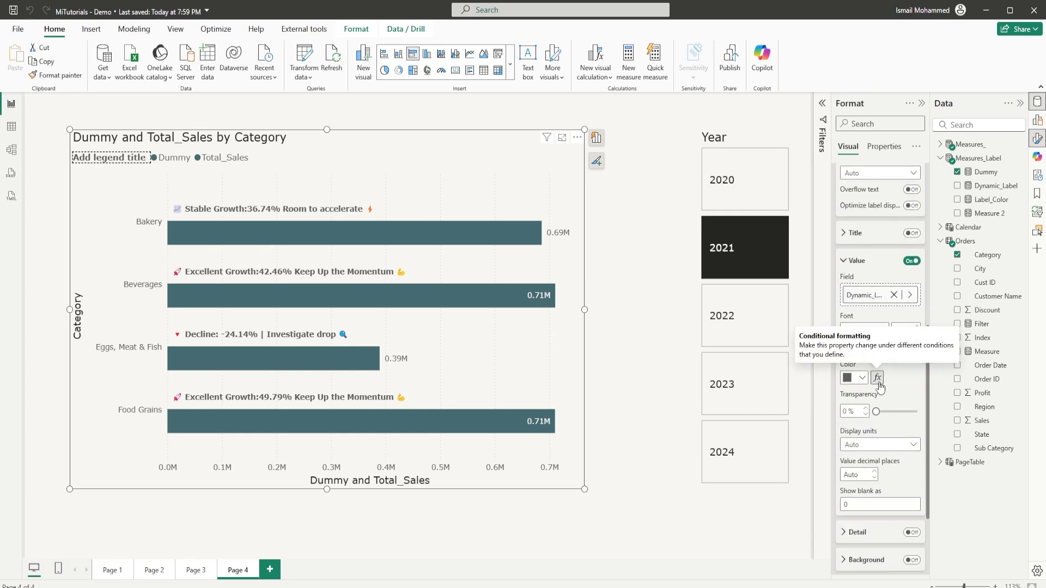
{"action": "left_click", "coordinate": [877, 379]}
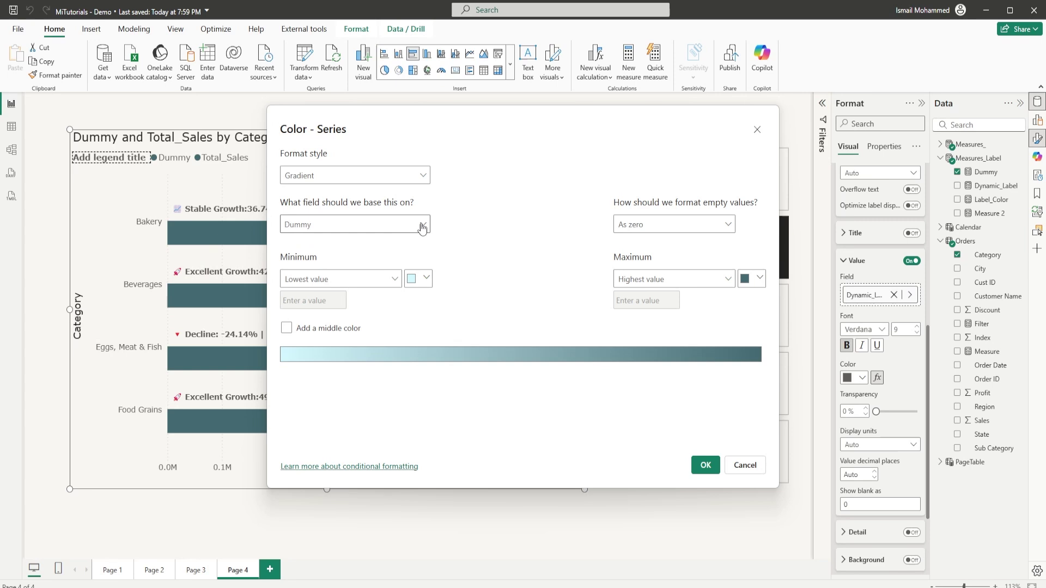
{"action": "left_click", "coordinate": [423, 176]}
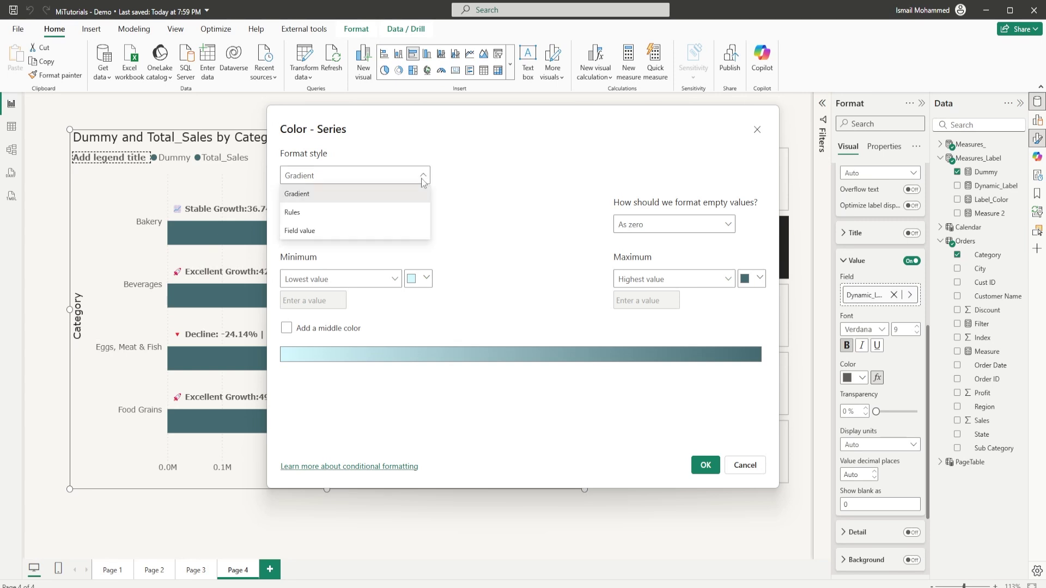
{"action": "left_click", "coordinate": [325, 230]}
{"action": "left_click", "coordinate": [396, 225]}
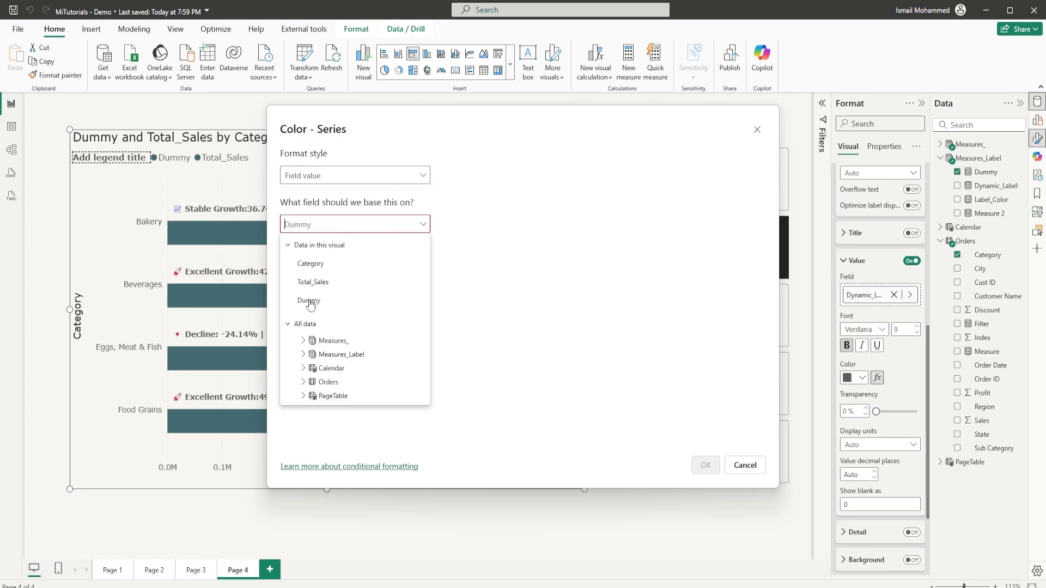
{"action": "left_click", "coordinate": [305, 359]}
{"action": "scroll", "coordinate": [390, 369], "scroll_direction": "down", "scroll_amount": 3}
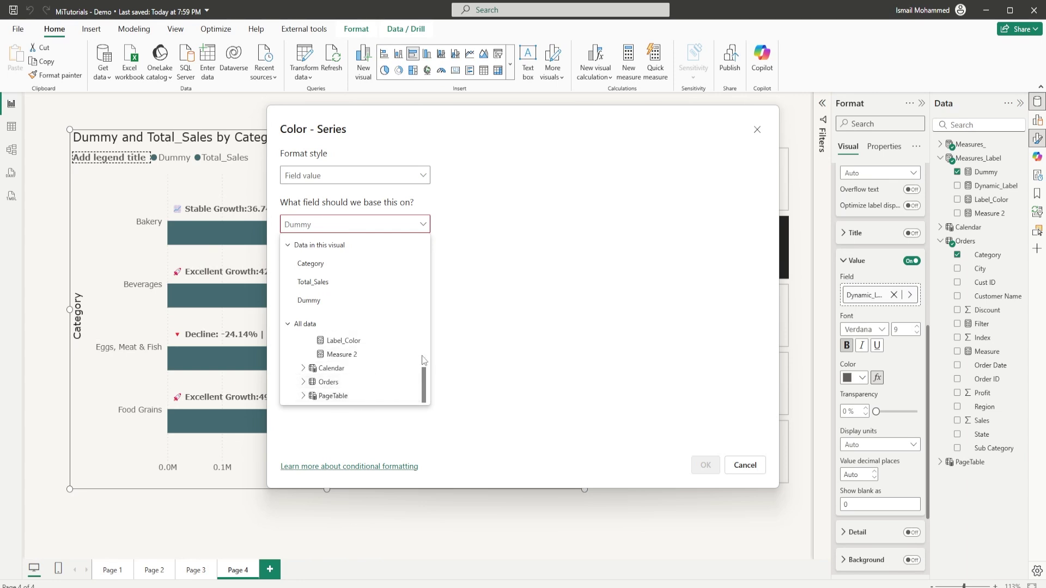
{"action": "mouse_move", "coordinate": [425, 393]}
{"action": "left_mouse_down"}
{"action": "mouse_move", "coordinate": [424, 369]}
{"action": "mouse_move", "coordinate": [424, 381]}
{"action": "left_mouse_up"}
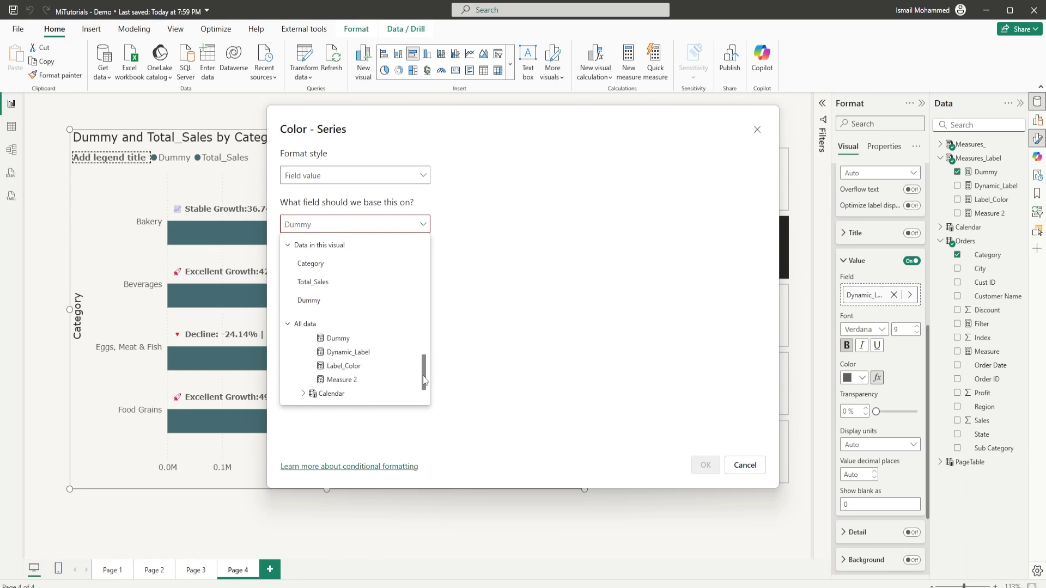
{"action": "left_click", "coordinate": [349, 366]}
{"action": "key", "text": "Return"}
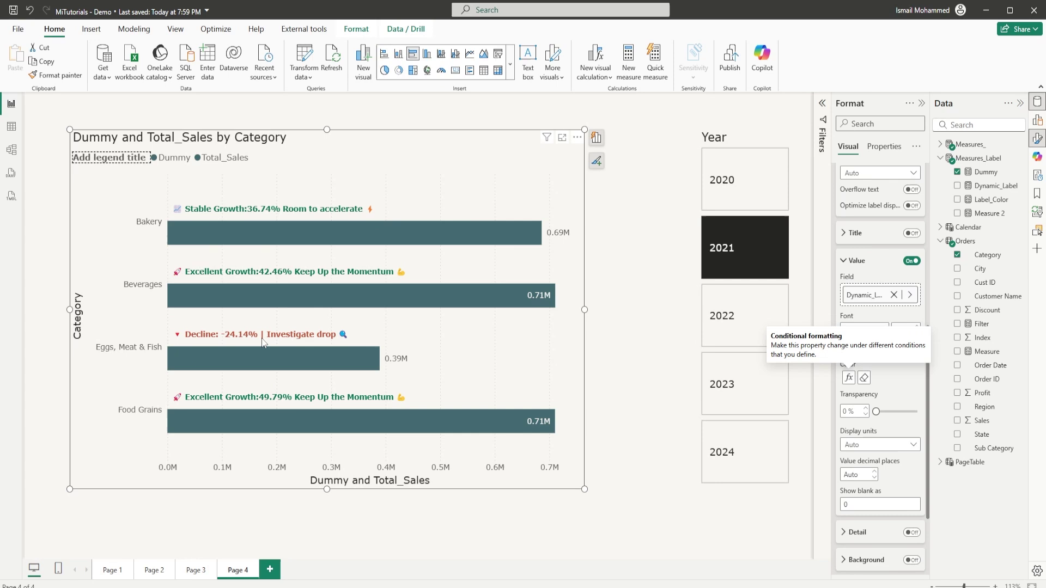
{"action": "left_click", "coordinate": [735, 317]}
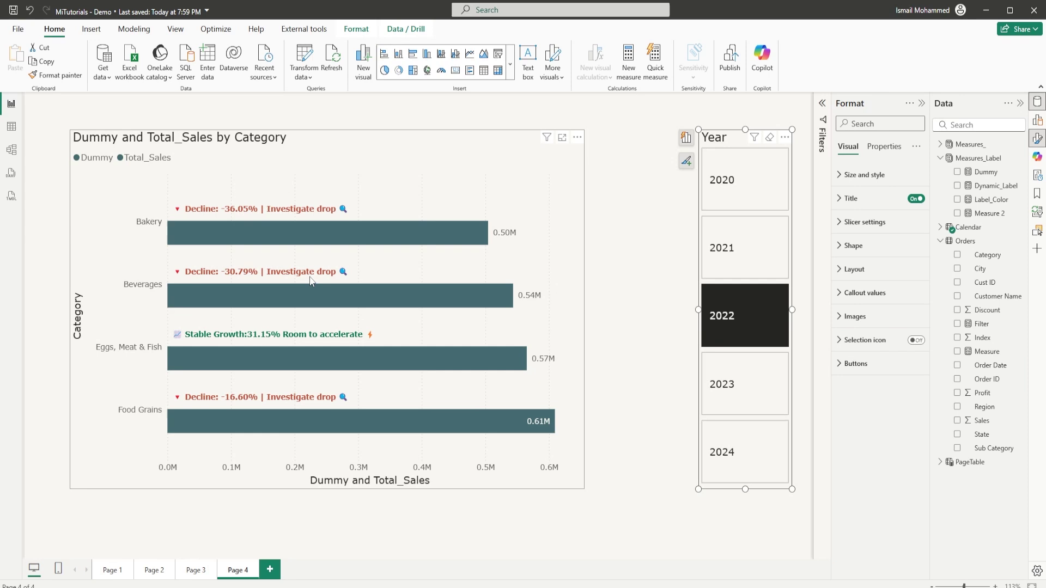
{"action": "mouse_move", "coordinate": [312, 227]}
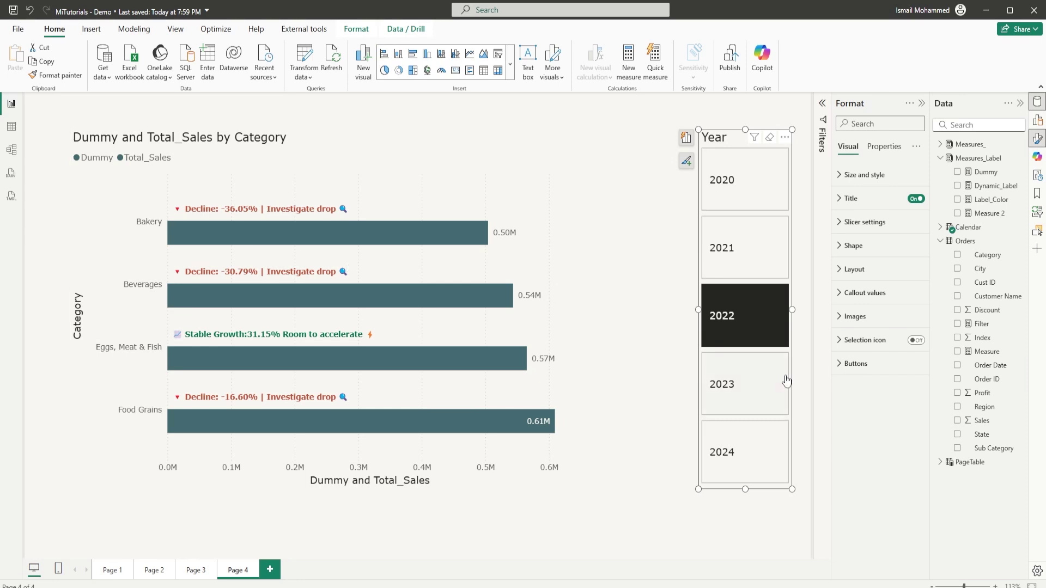
{"action": "left_click", "coordinate": [725, 448]}
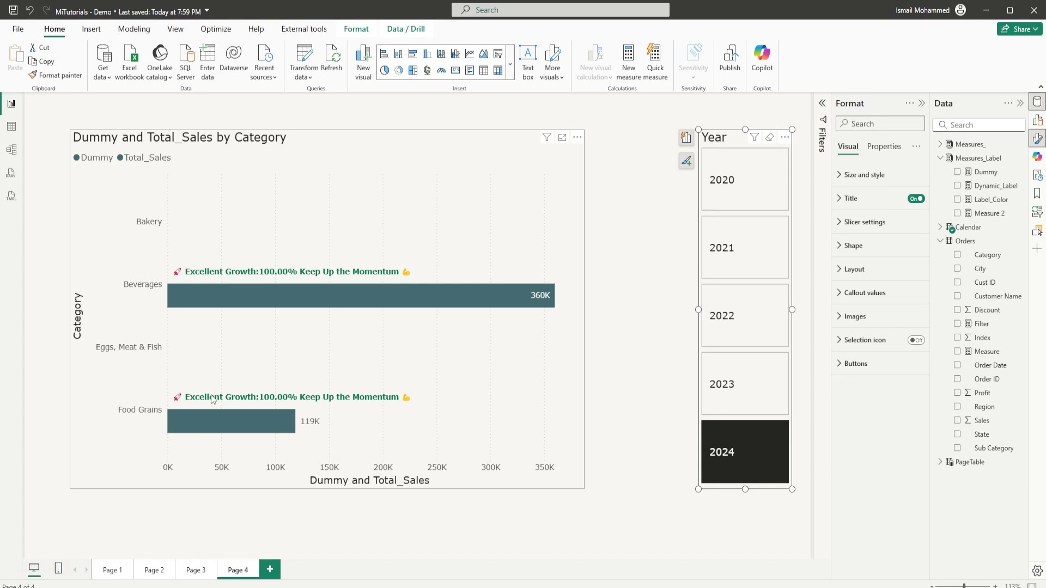
{"action": "left_click", "coordinate": [390, 280]}
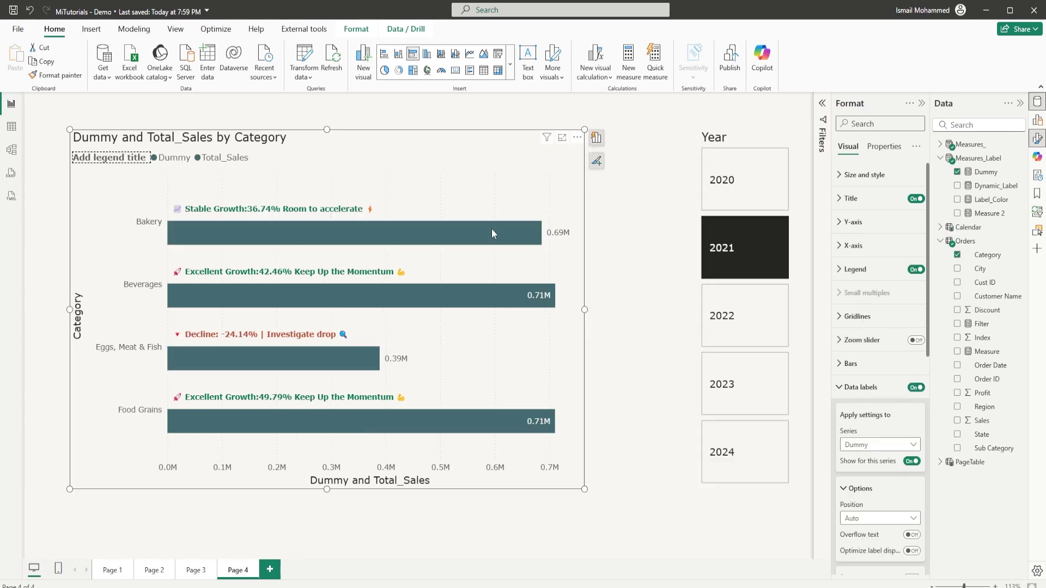
Hide the X-axis values and its Dummy and Total_Sales title
{"action": "left_click", "coordinate": [840, 228]}
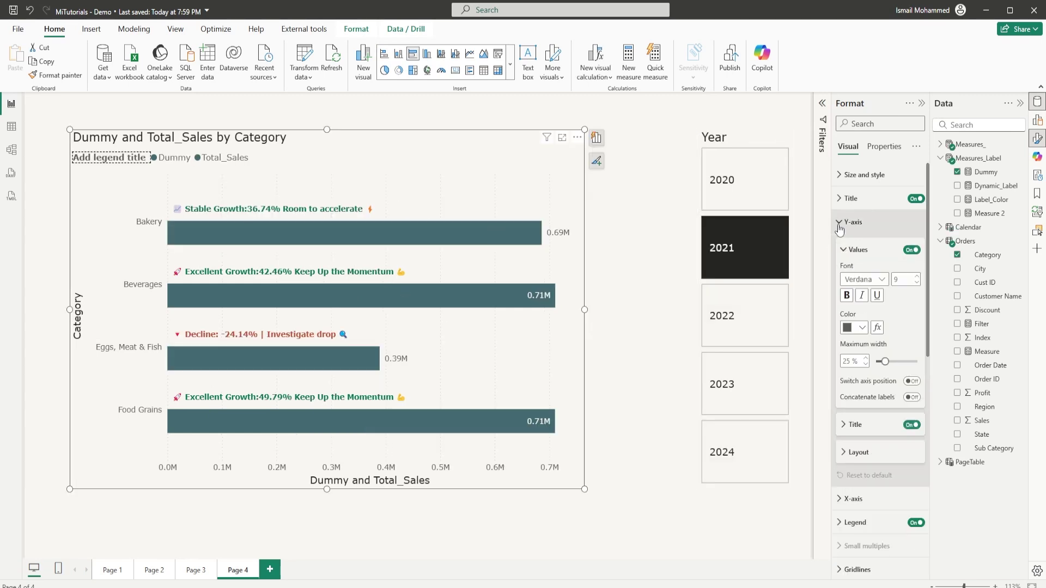
{"action": "left_click", "coordinate": [839, 228]}
{"action": "left_click", "coordinate": [840, 246]}
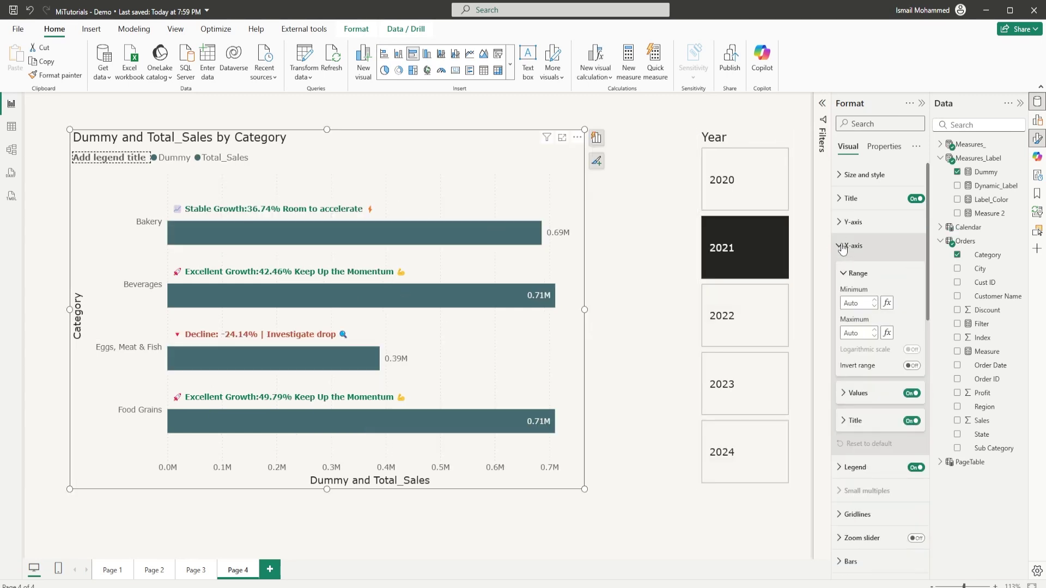
{"action": "left_click", "coordinate": [912, 398]}
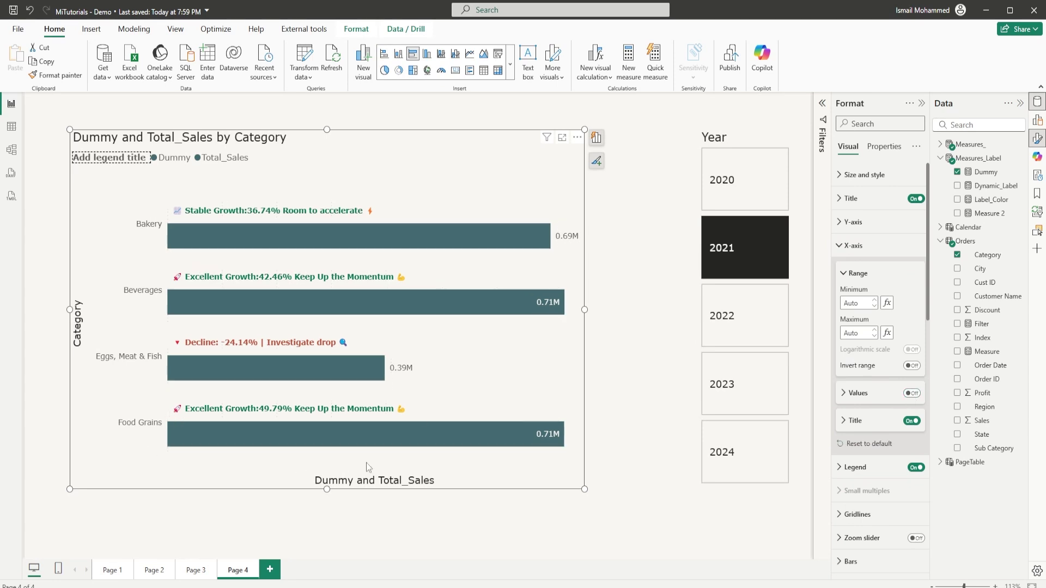
{"action": "left_click", "coordinate": [911, 421]}
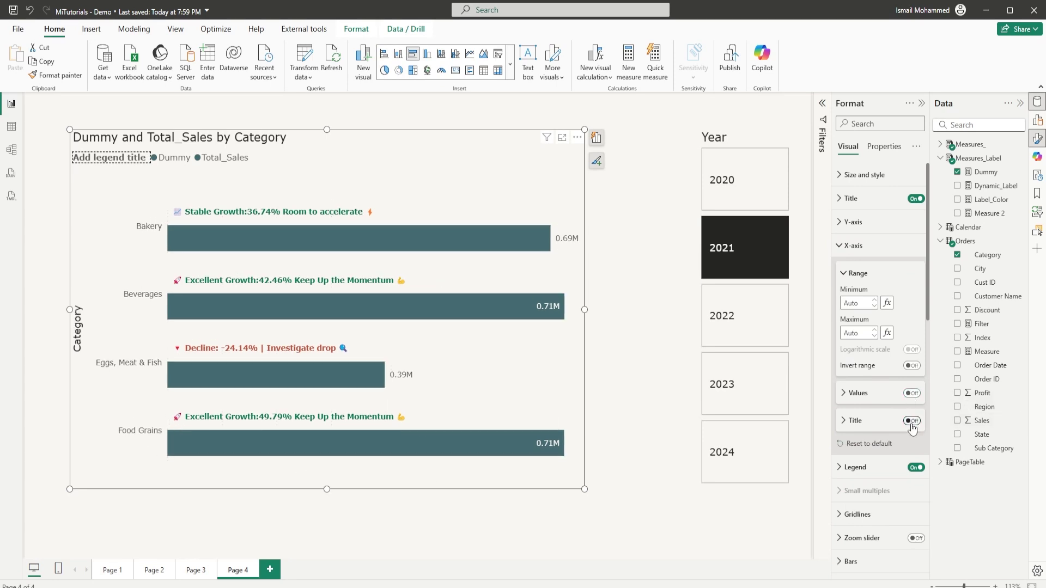
{"action": "left_click", "coordinate": [841, 245]}
Hide the Category Y-axis title and turn off the chart legend
{"action": "left_click", "coordinate": [842, 222]}
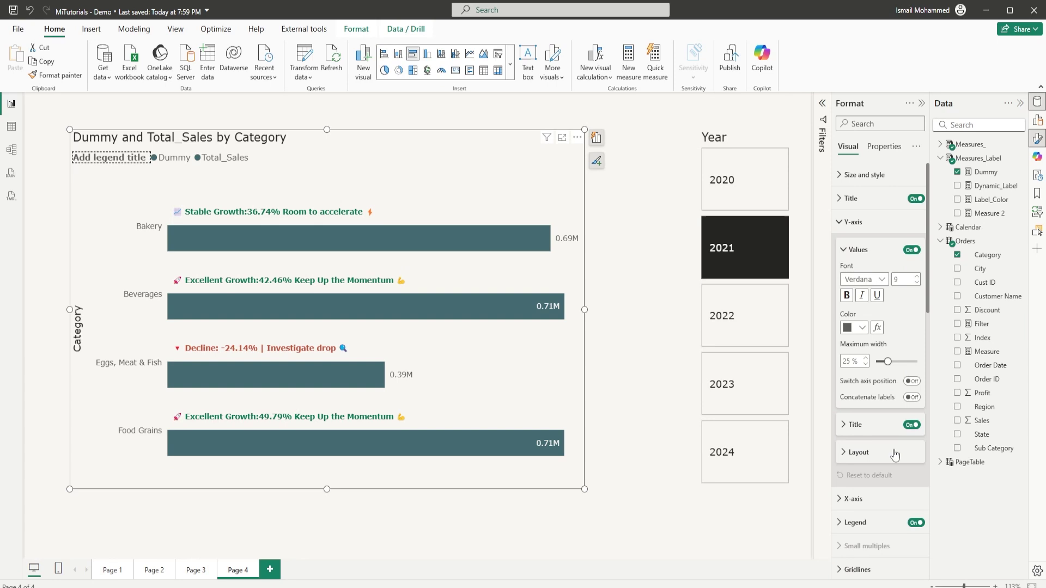
{"action": "left_click", "coordinate": [912, 425]}
{"action": "left_click", "coordinate": [843, 230]}
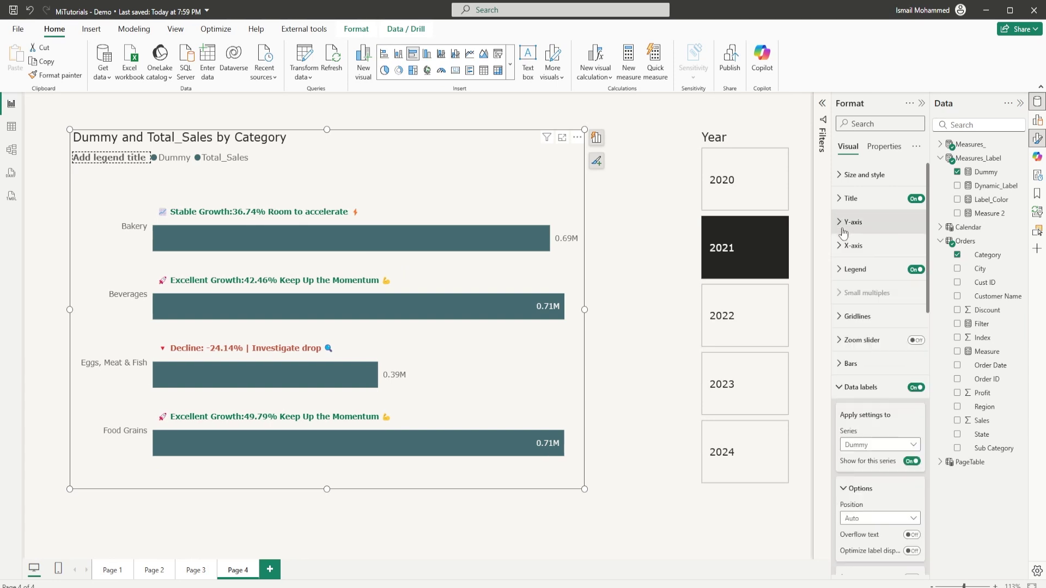
{"action": "left_click", "coordinate": [916, 270]}
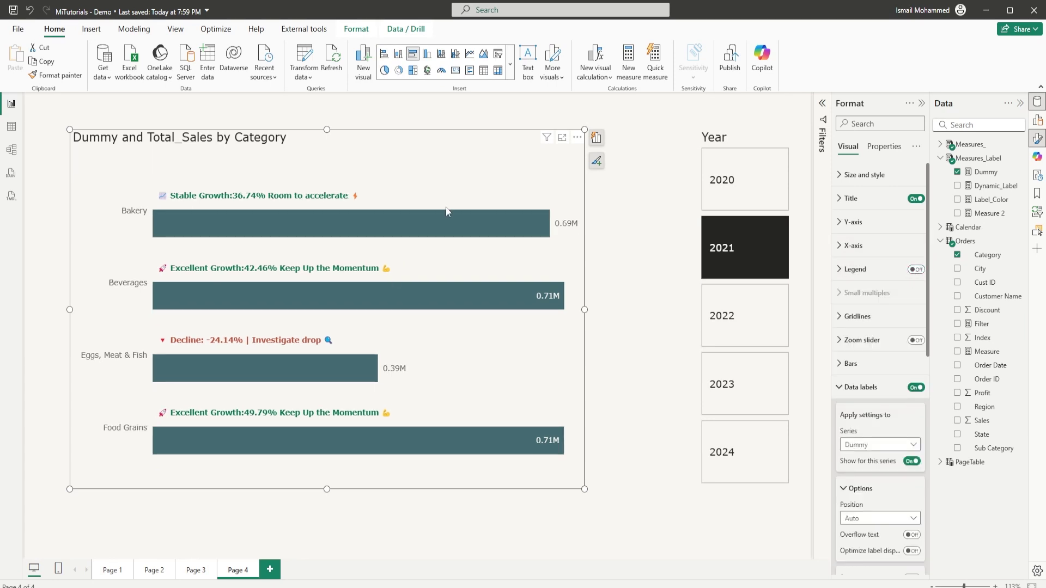
{"action": "left_click", "coordinate": [589, 208]}
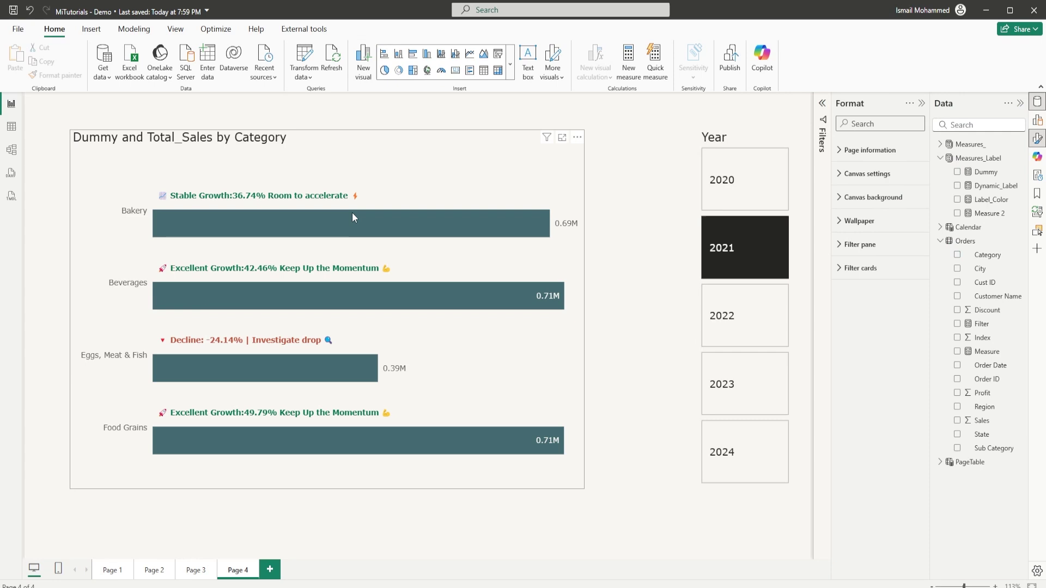